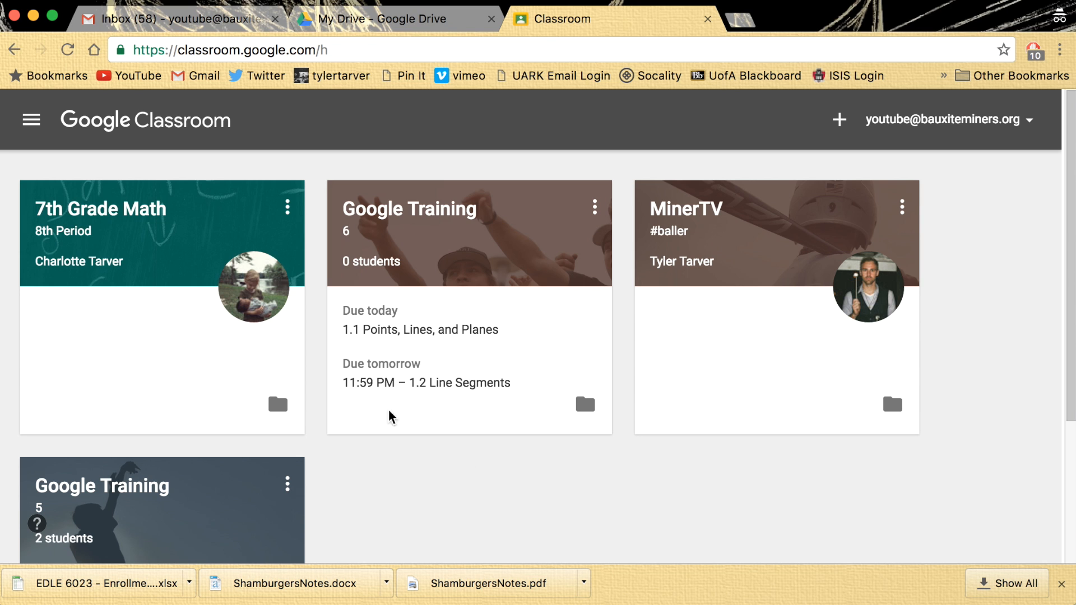
Open the Google Training 6 class and start creating a new assignment.
left_click(396, 199)
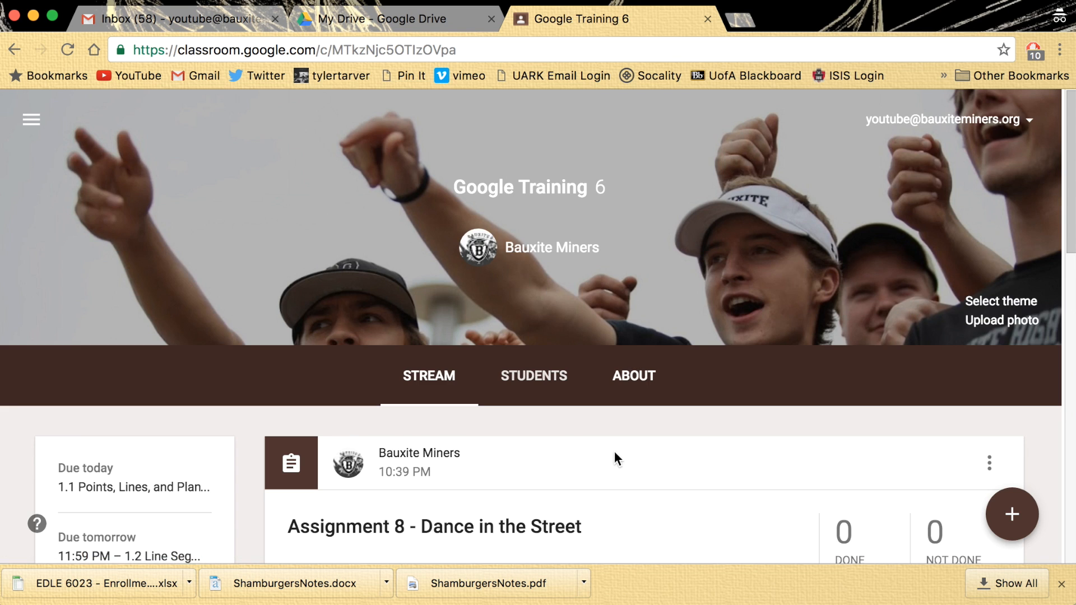
scroll(564, 473, "down", 5)
scroll(564, 473, "up", 5)
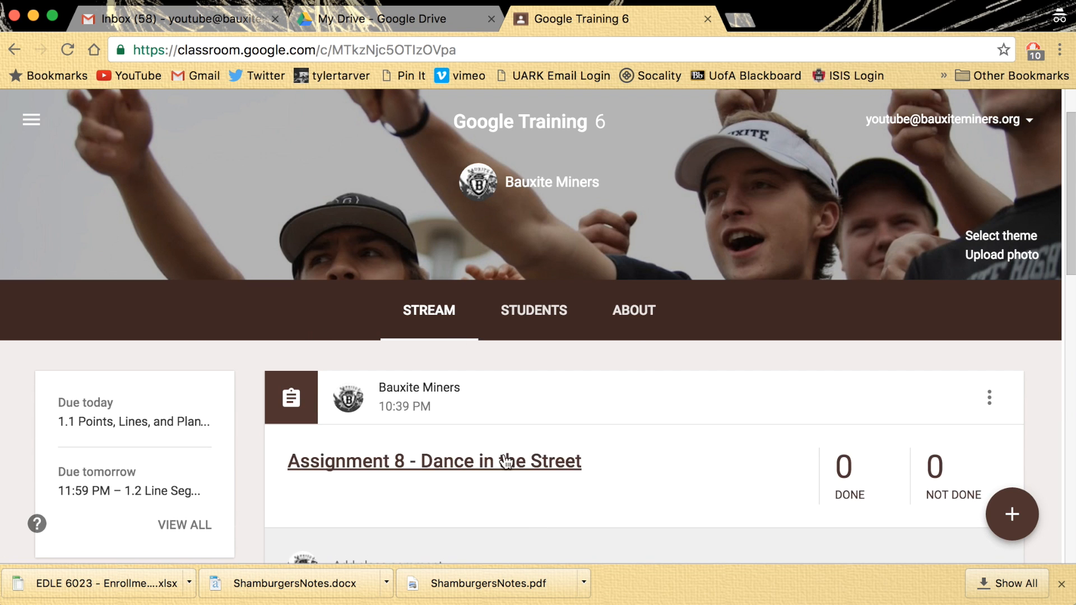
scroll(497, 462, "down", 2)
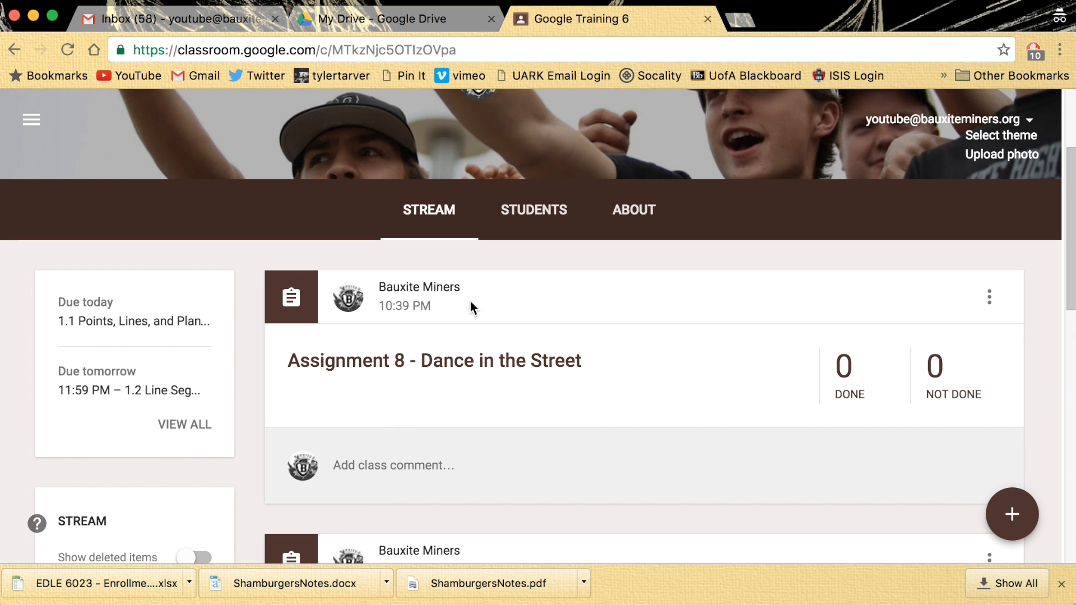
scroll(473, 297, "up", 3)
mouse_move(1009, 513)
scroll(1009, 513, "down", 3)
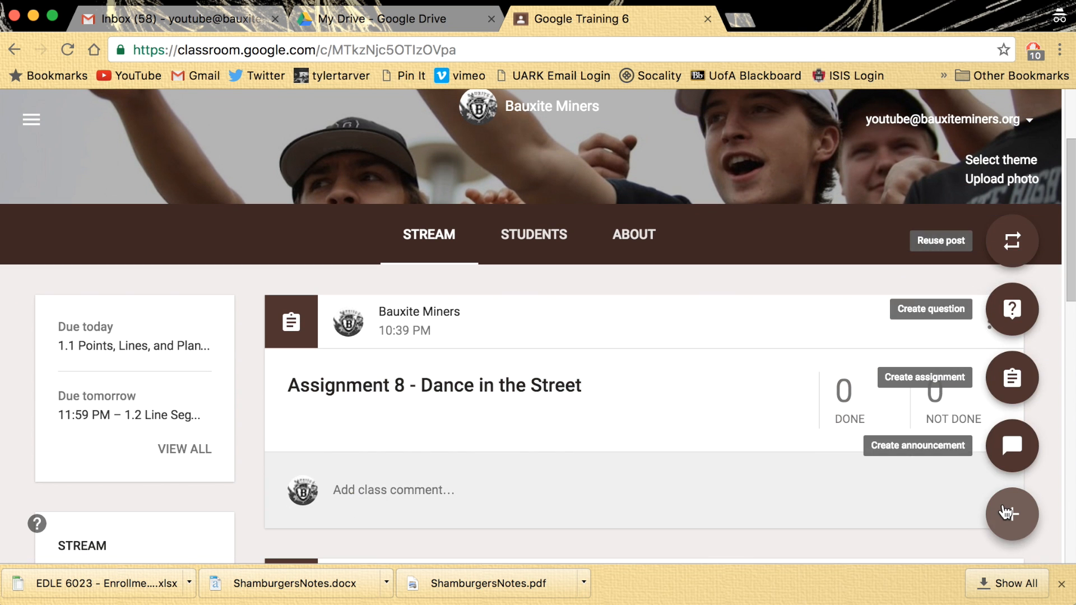
left_click(998, 381)
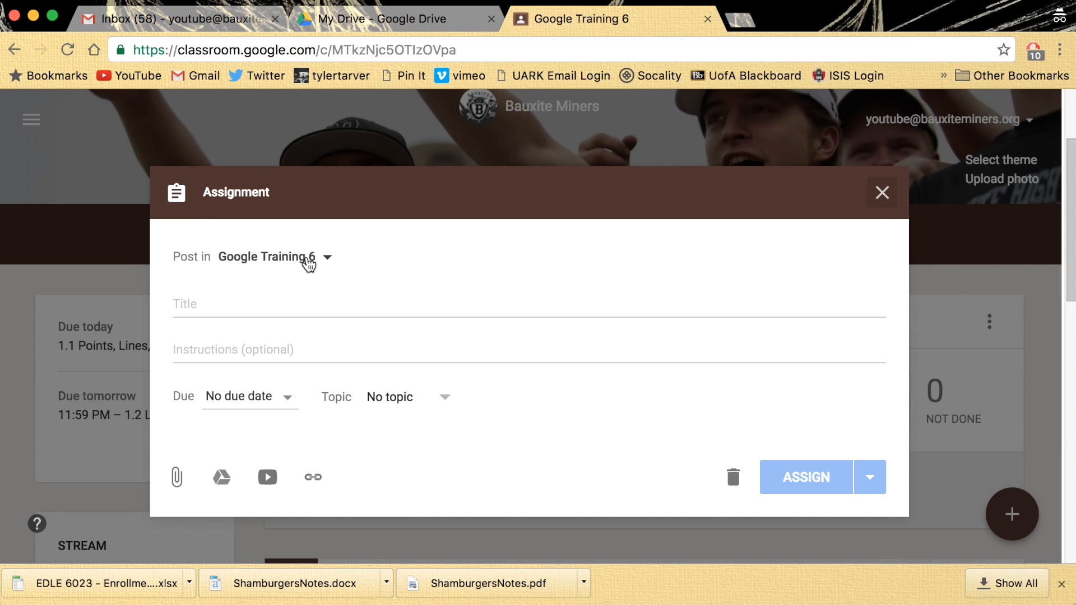
Post the assignment to Google Training 5 as well and enter 1.4 as its title.
left_click(308, 259)
left_click(238, 370)
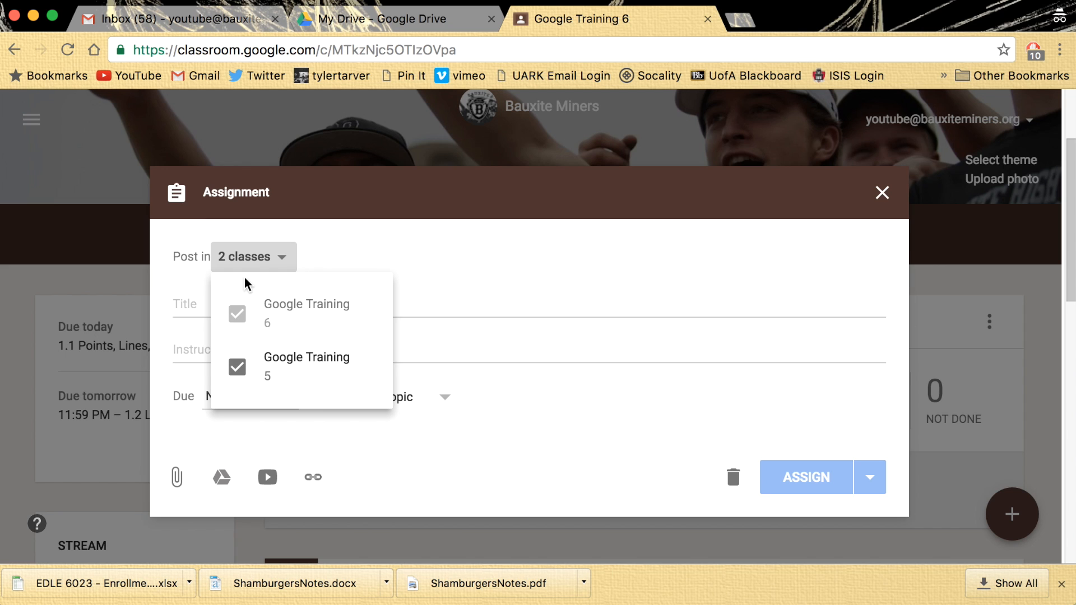
left_click(514, 300)
left_click(375, 303)
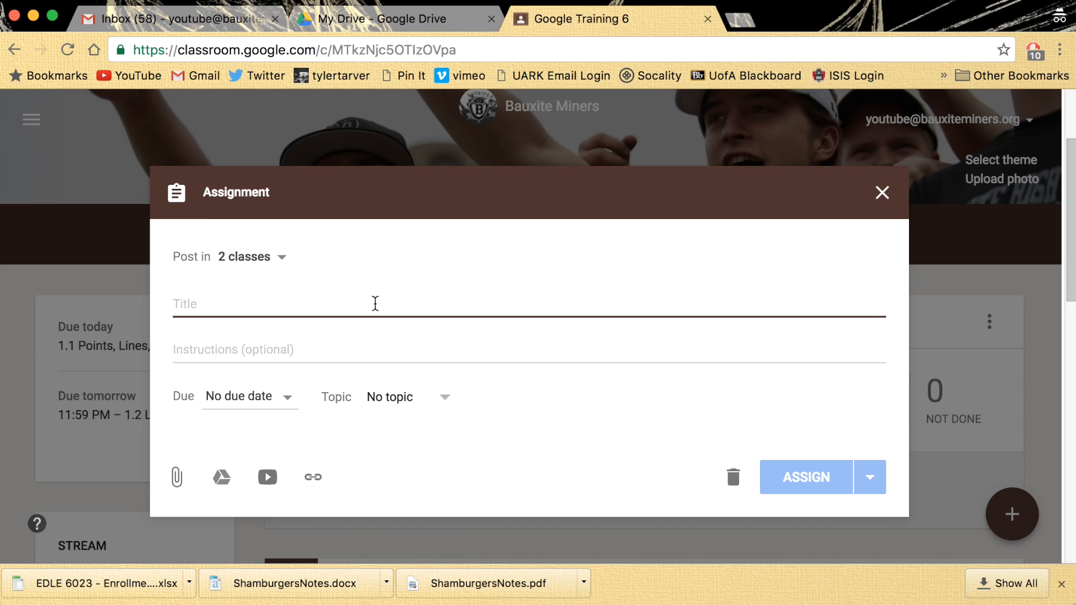
type("1.4")
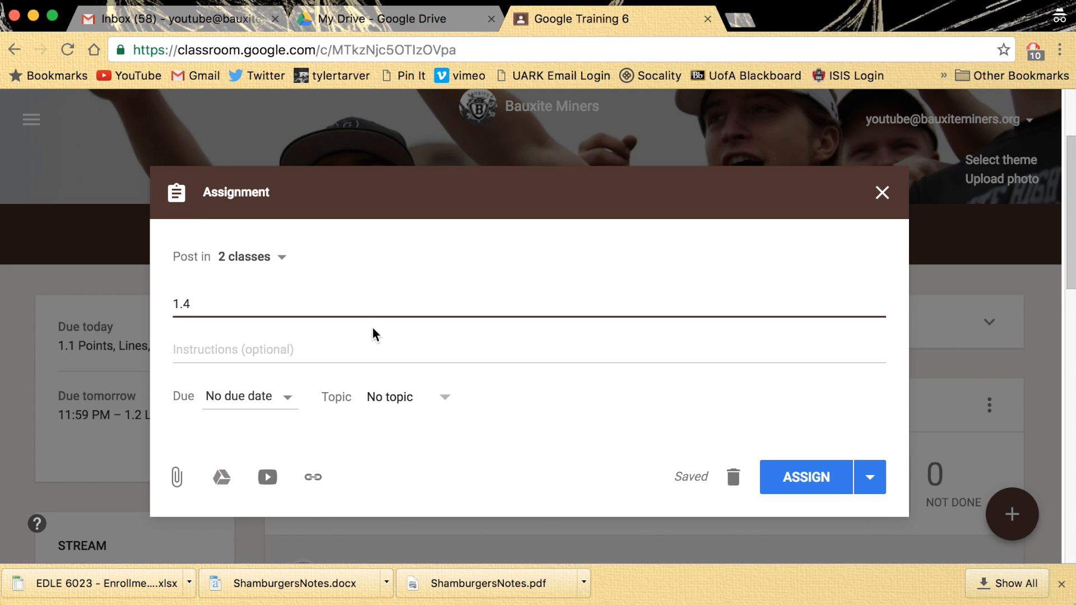
Search YouTube for 1-4 plus the video creator's name and attach the video Geometry: 1-4 Pairs of Angles to the assignment.
left_click(288, 349)
left_click(267, 478)
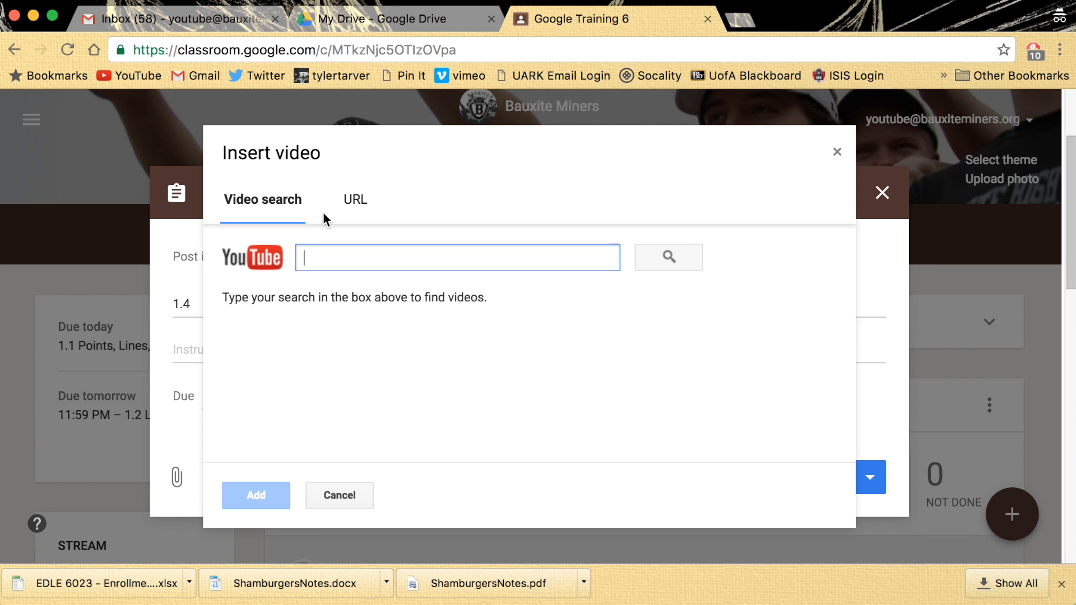
type("1-4 t")
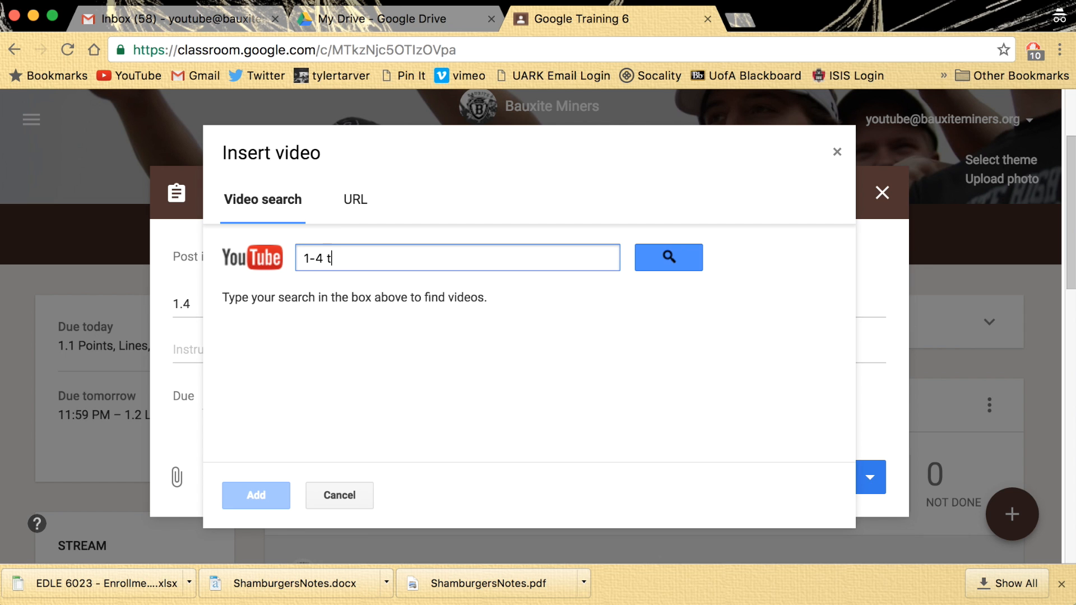
type("yler tarver")
key("Return")
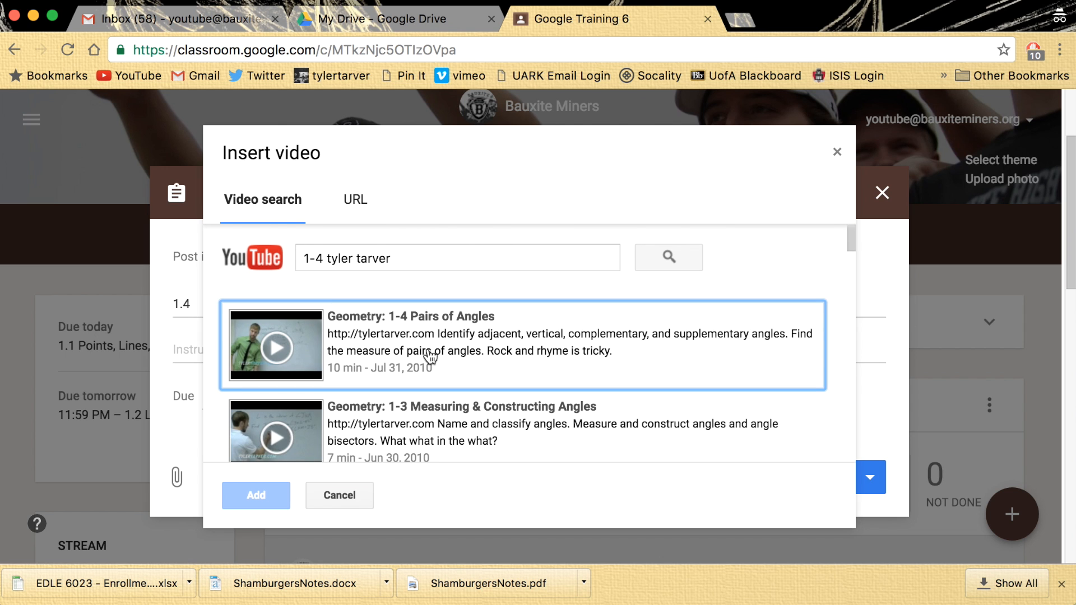
left_click(435, 356)
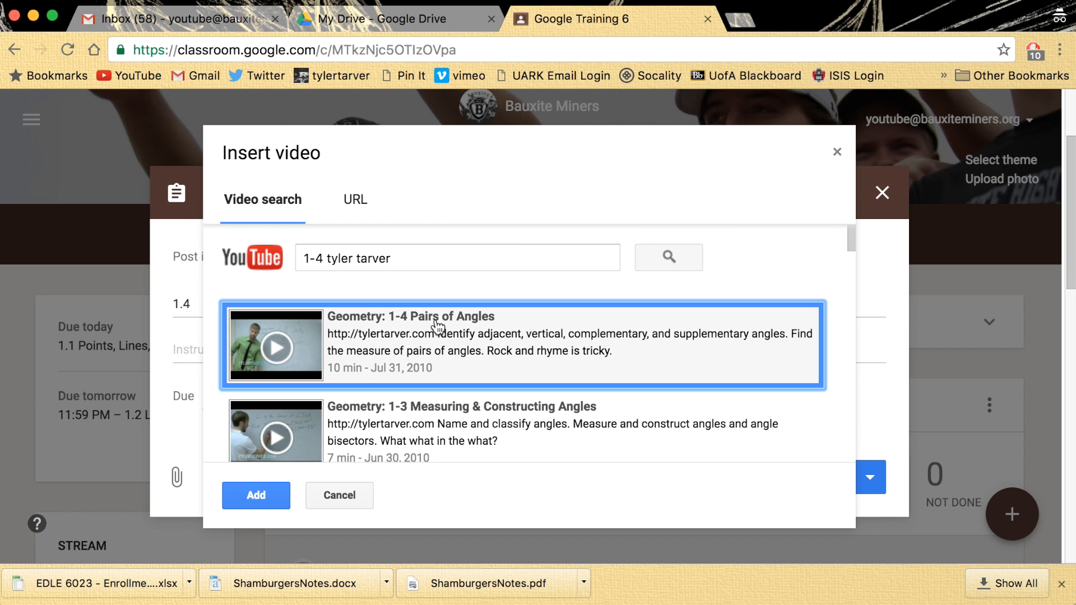
left_click(263, 496)
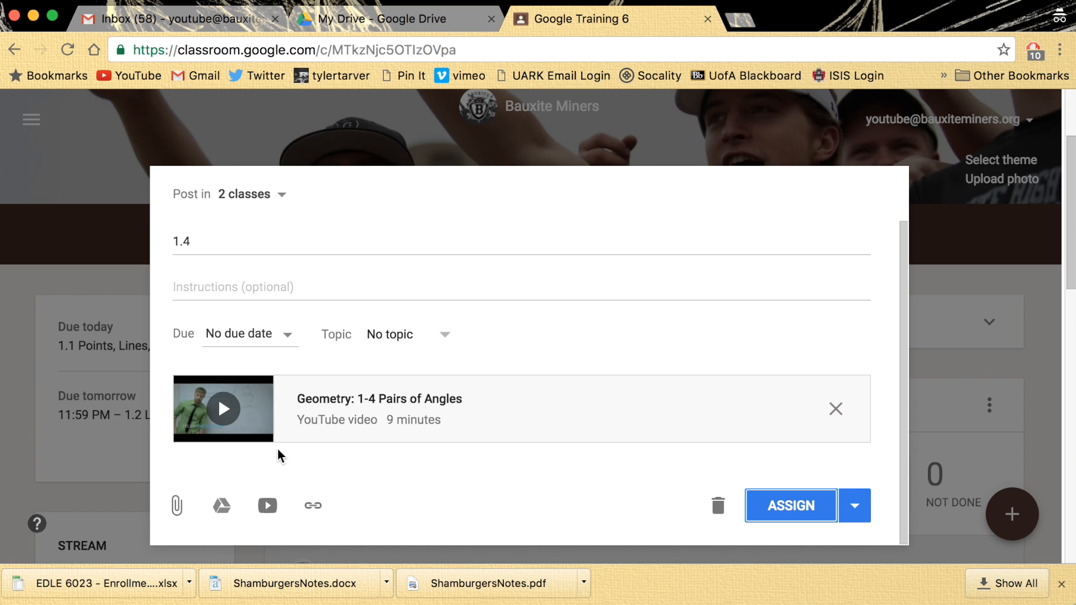
Extend the assignment title to "1.4 Pairs of Angles" and create the topic Homework for it.
left_click(290, 236)
type("P")
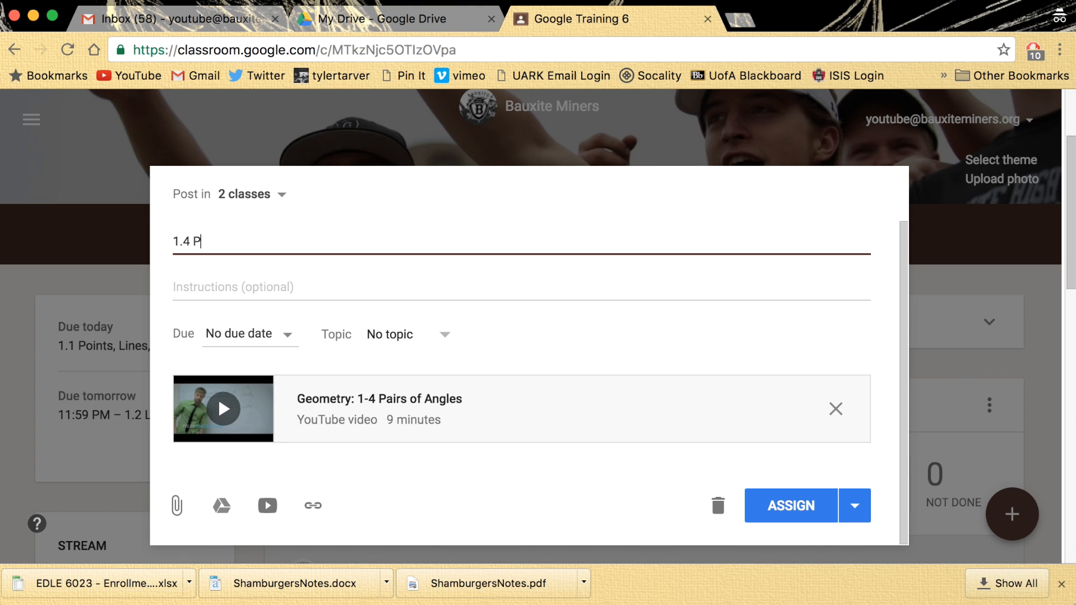
type("airs of Angles")
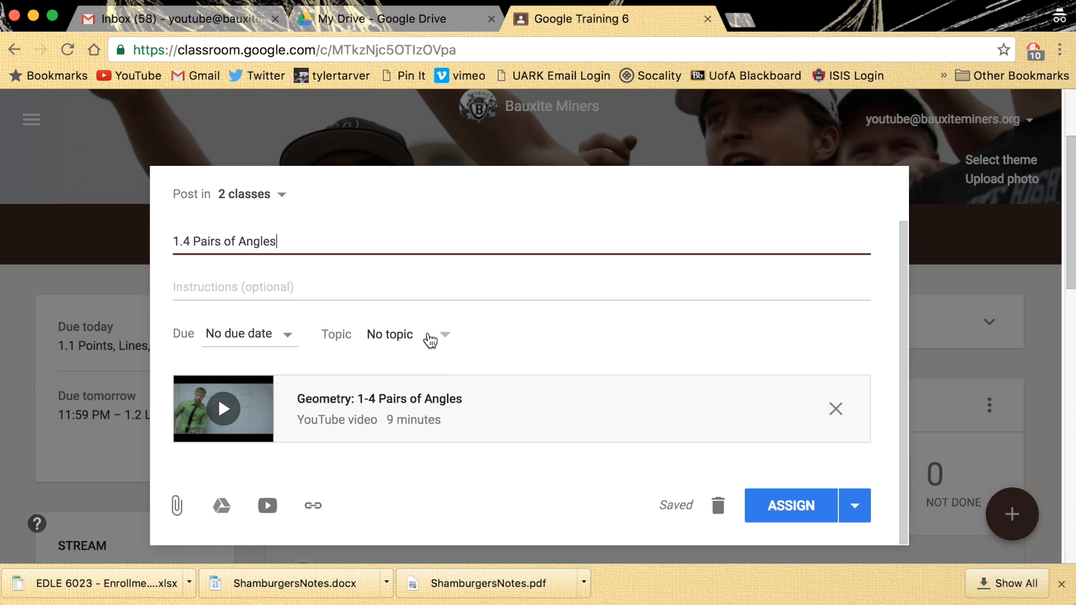
left_click(431, 337)
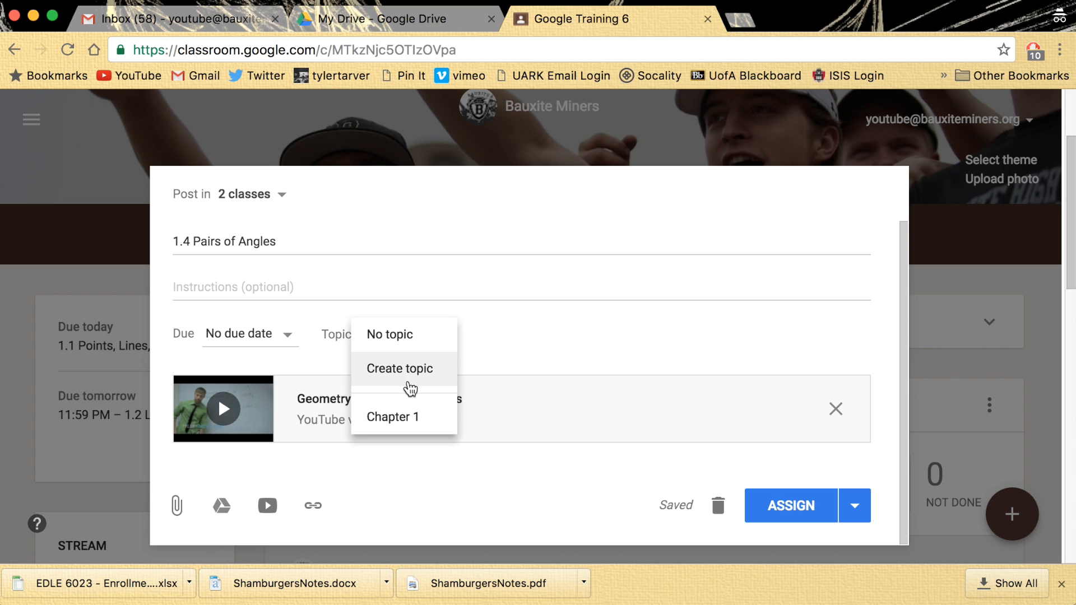
left_click(411, 381)
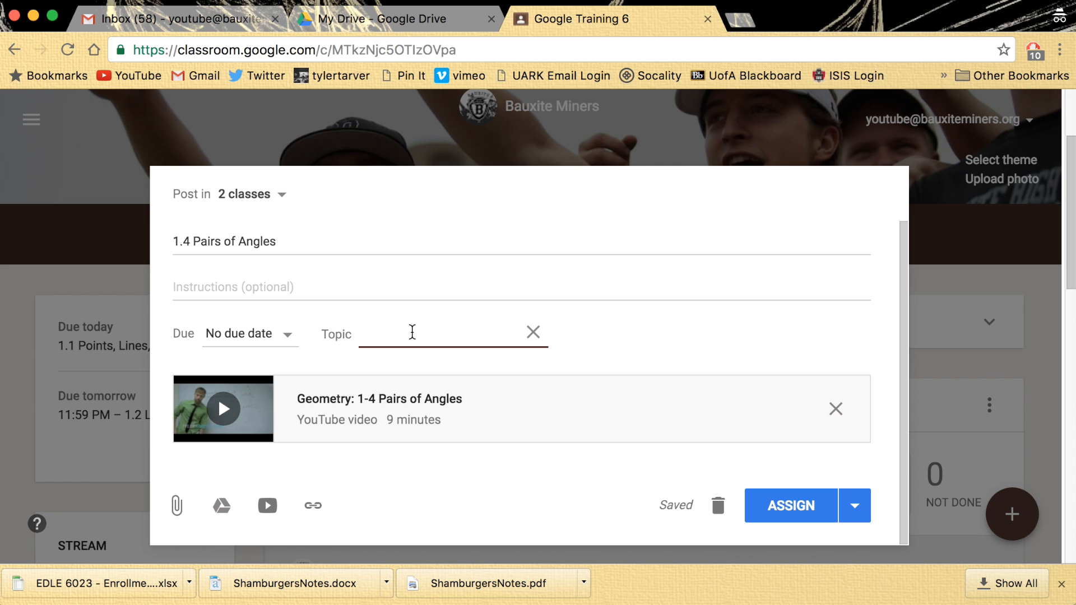
type("Homework")
Enter the assignment instructions "Watch the video, then complete the worksheet in the google sheet provided.".
left_click(273, 287)
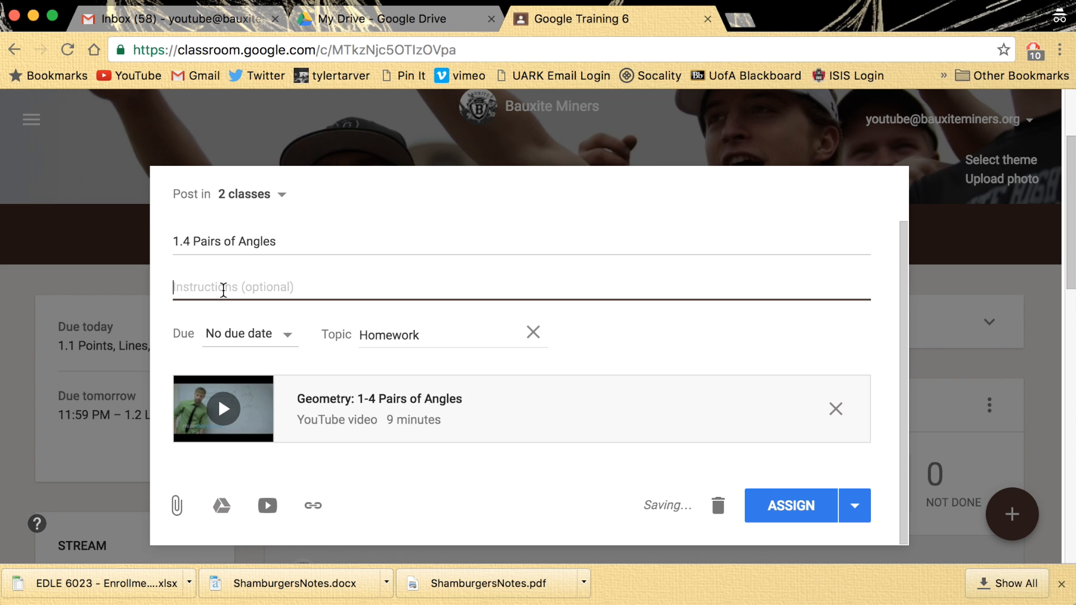
type("Watch the video, then complete the worksheet in")
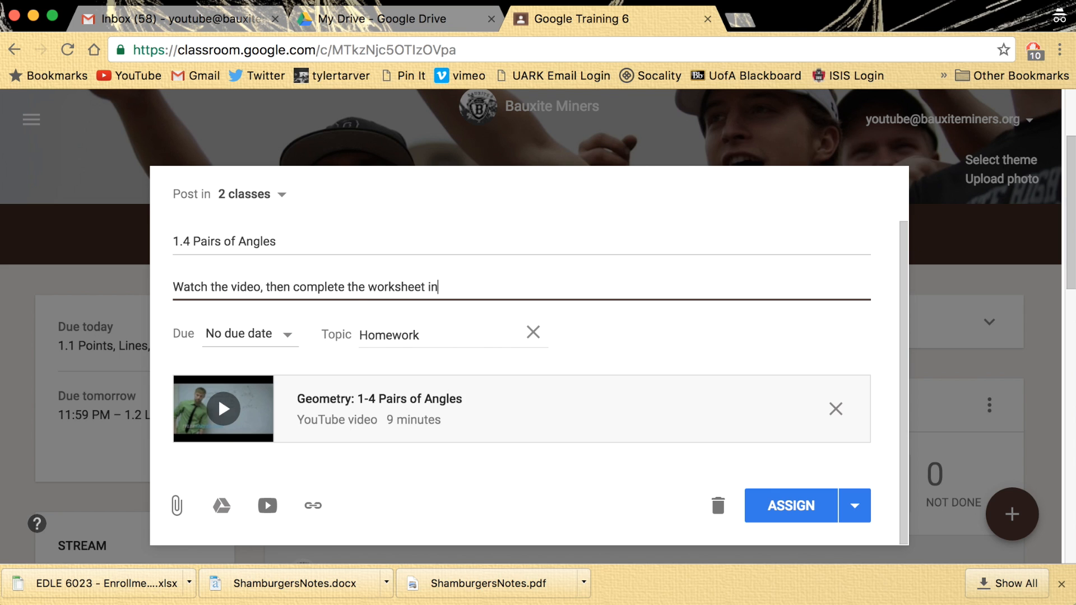
type(" a goo")
type("e google sheet provided.")
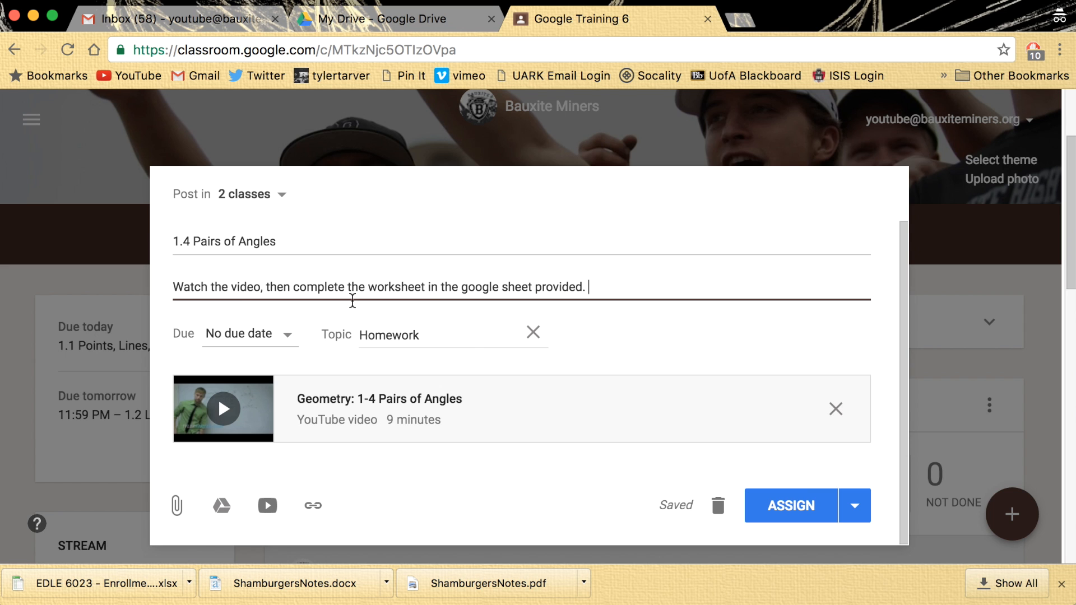
Search Google Images for "pairs of angles worksheets" in a new tab and view the Supplementary Angles worksheet at full size.
left_click(740, 21)
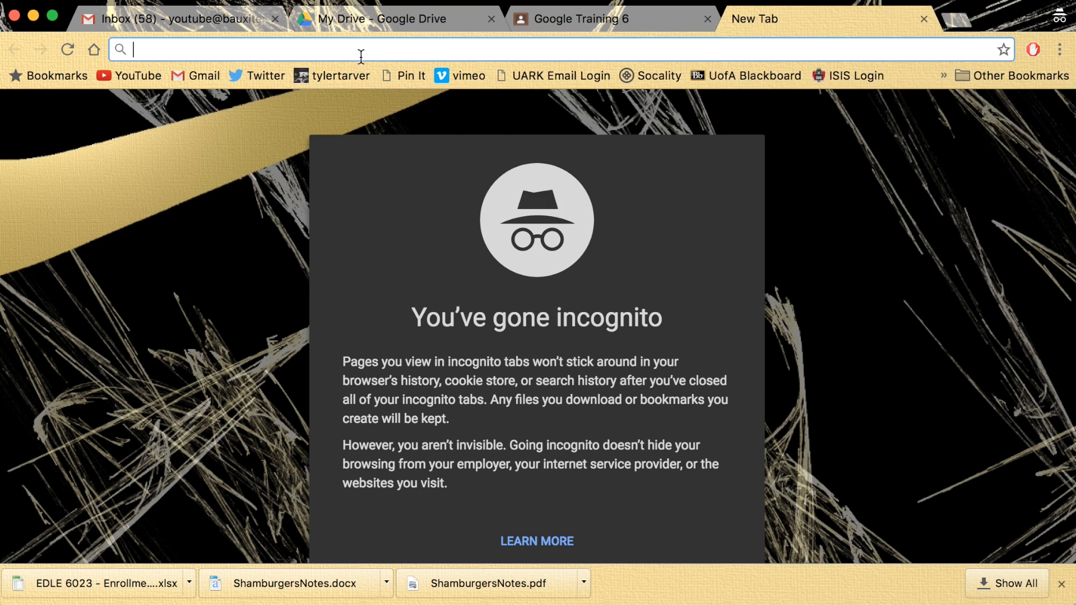
type("pairs of angles")
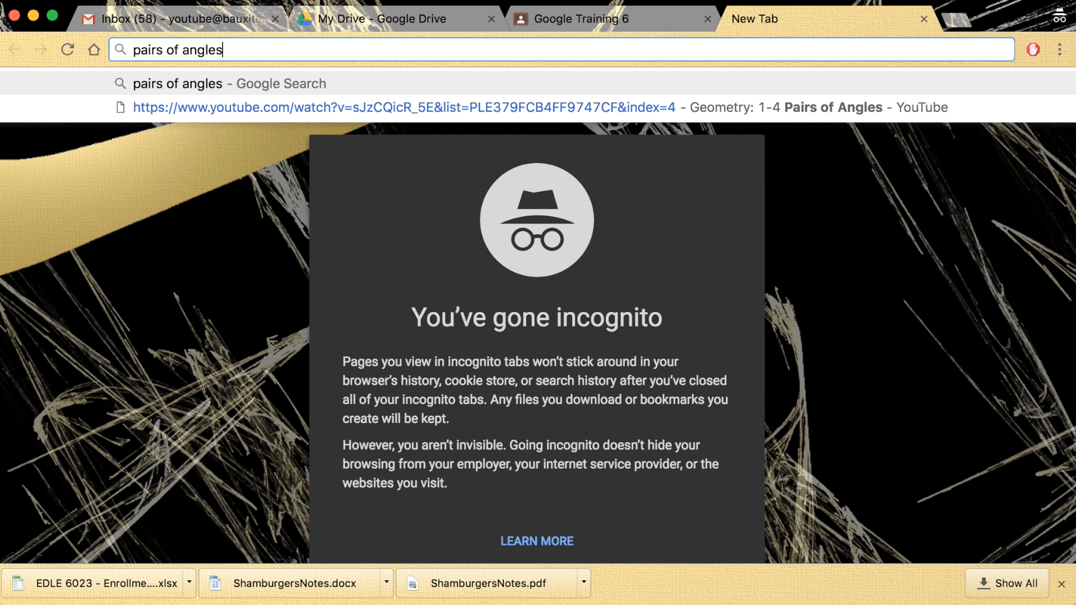
type(" worksheets")
key("Return")
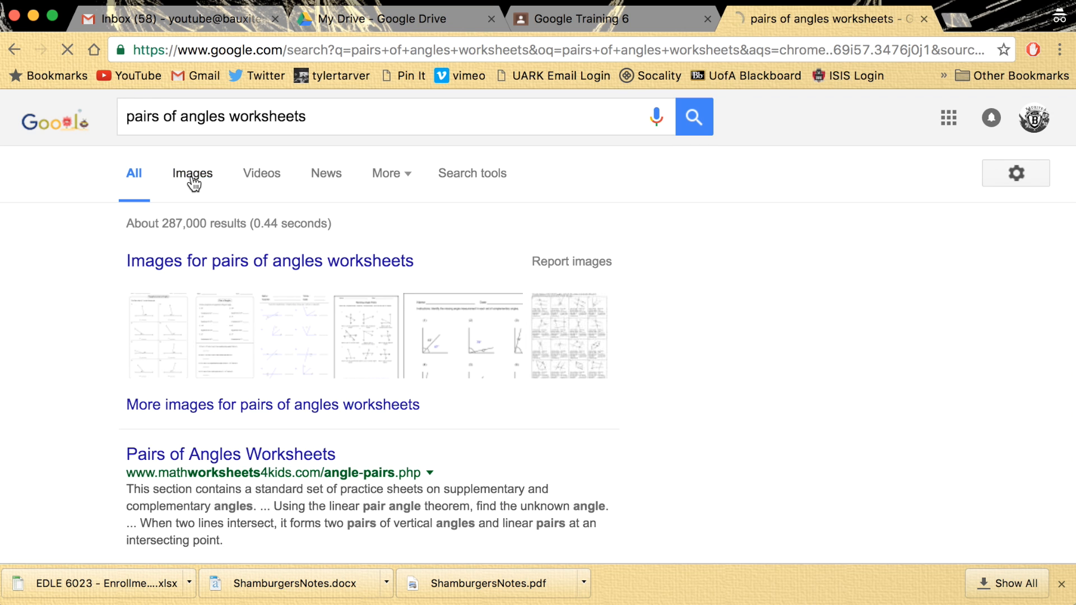
left_click(192, 178)
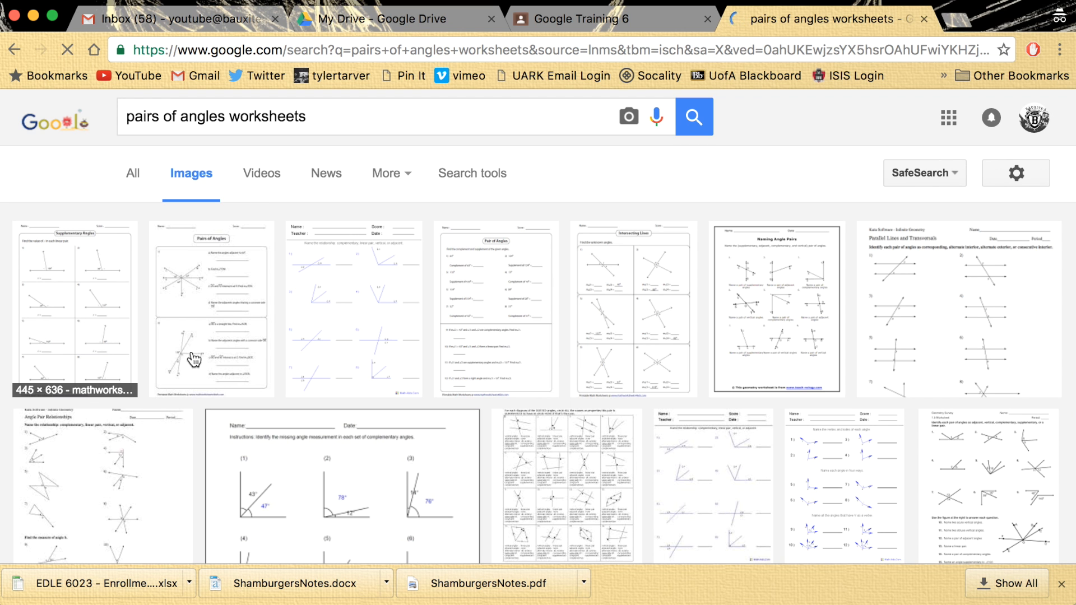
left_click(101, 336)
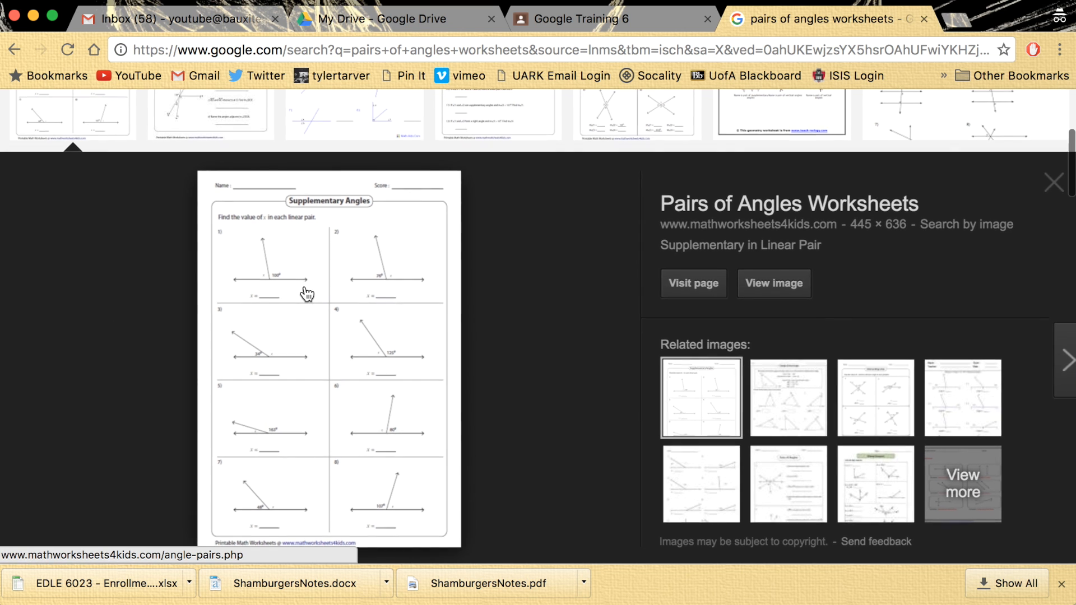
left_click(763, 284)
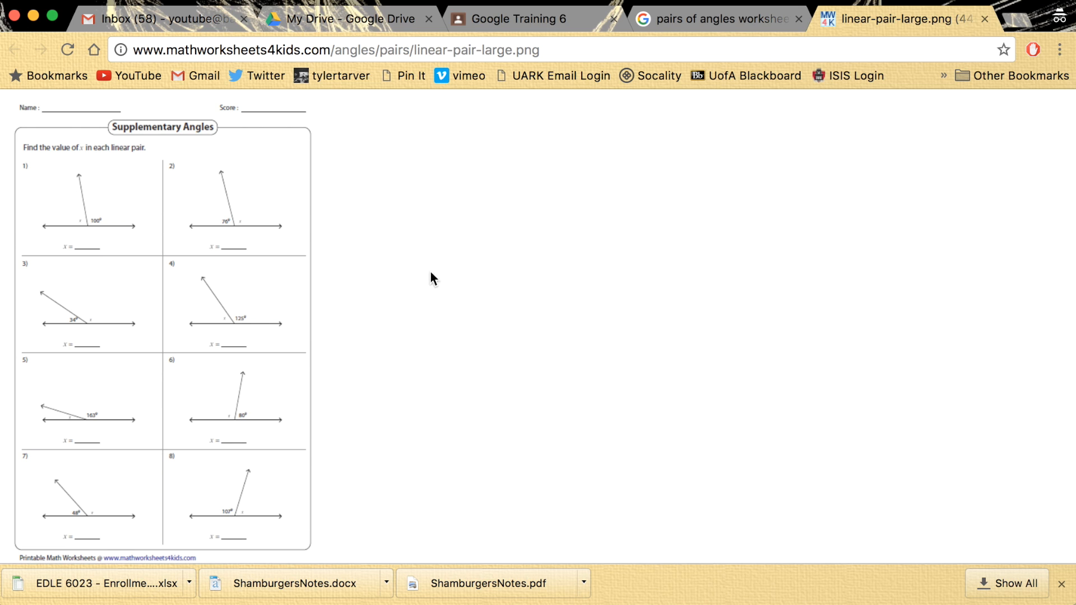
left_click(985, 19)
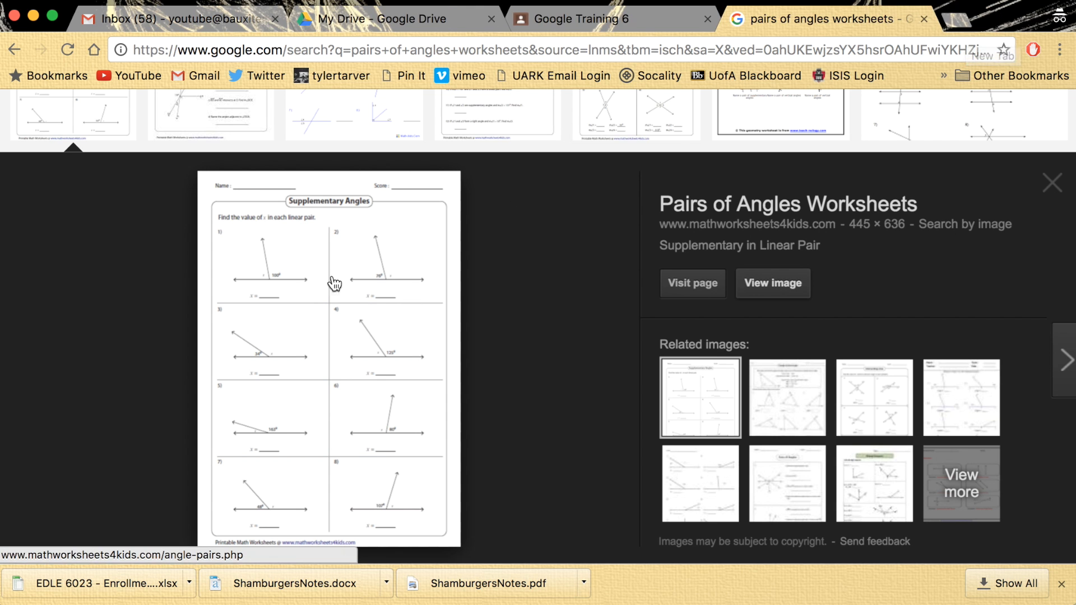
right_click(315, 301)
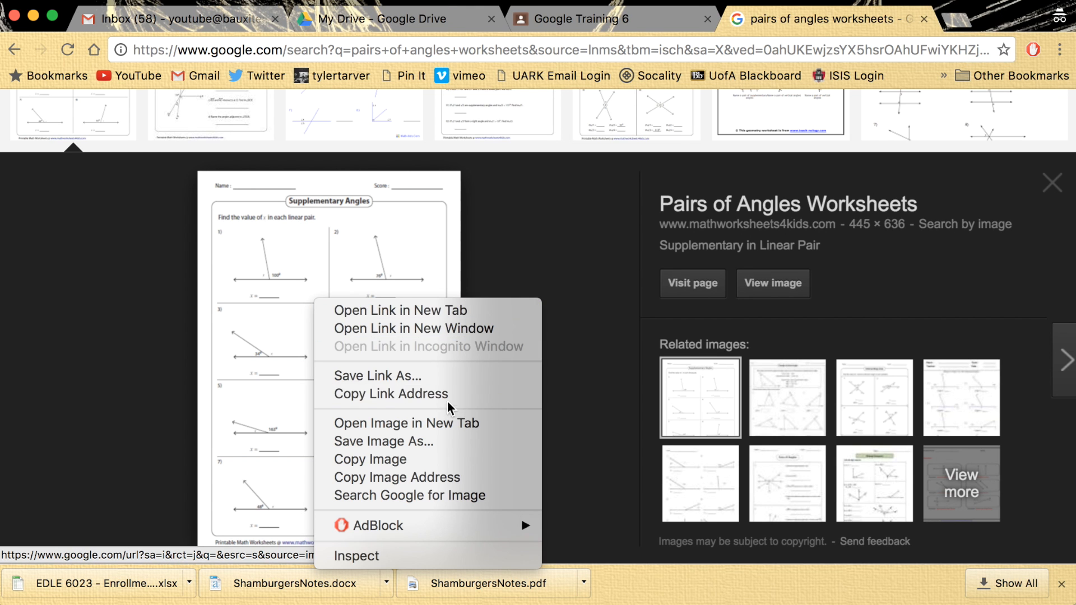
left_click(578, 274)
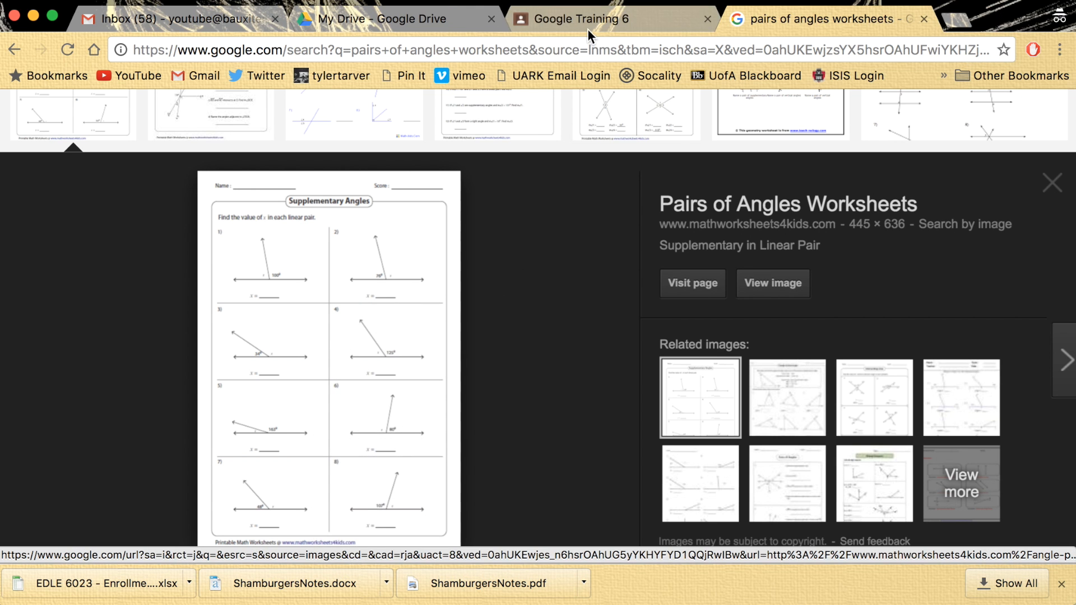
Return to the Google Training 6 page, look over the Supplementary Angles worksheet in its image viewer window and minimize that window.
left_click(530, 22)
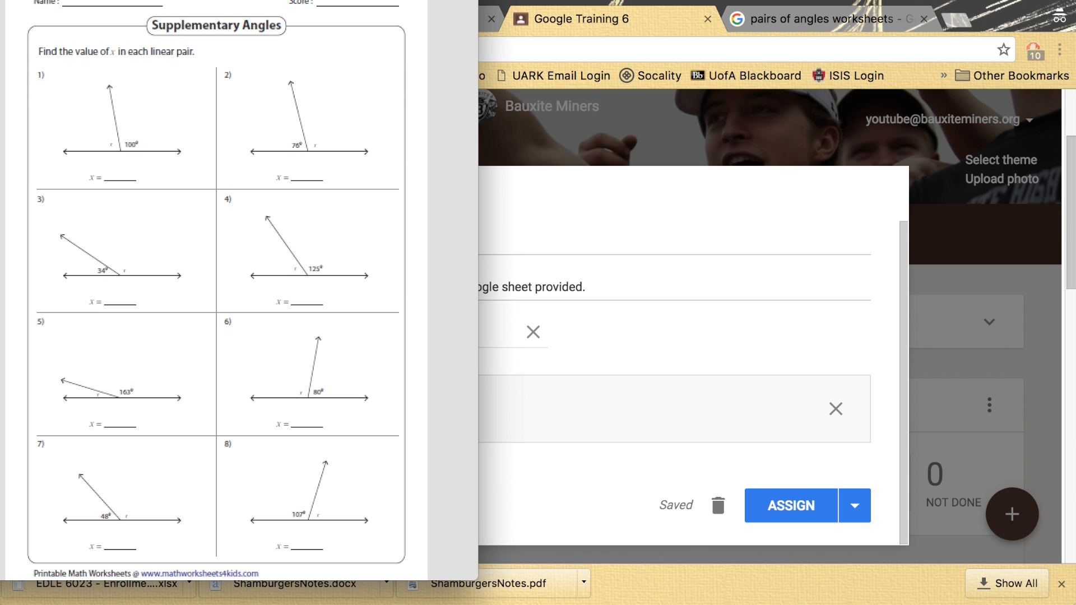
left_click_drag(216, 0, 294, 6)
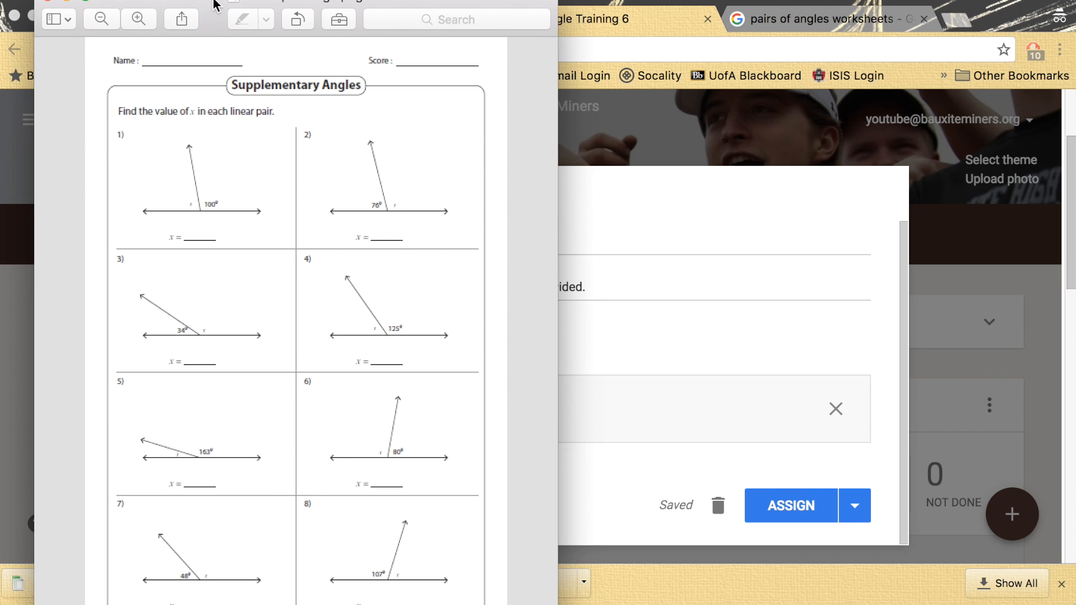
left_click_drag(209, 6, 200, 0)
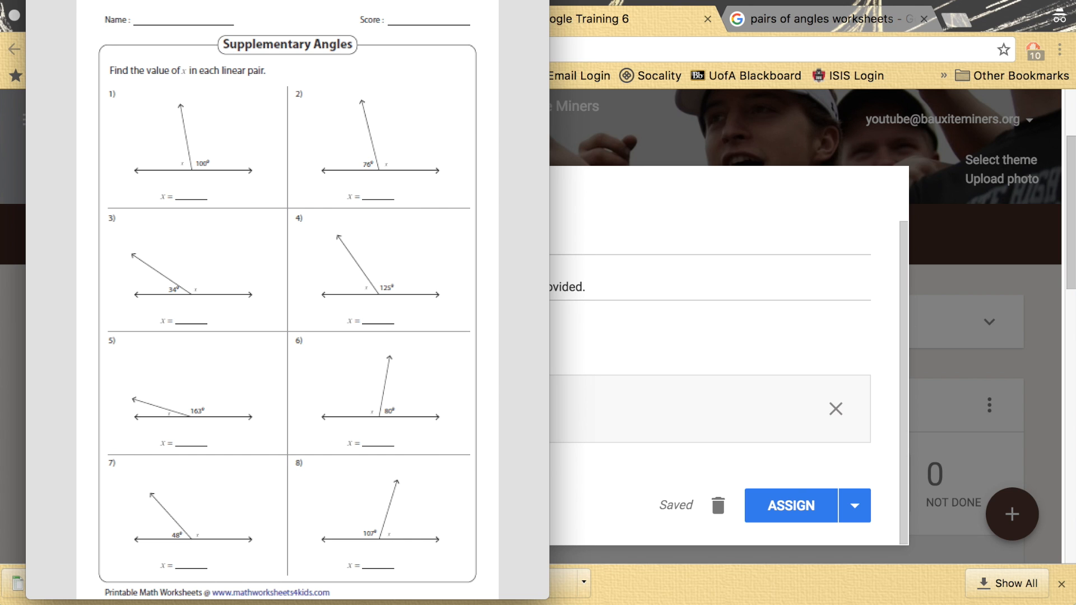
key("super+m")
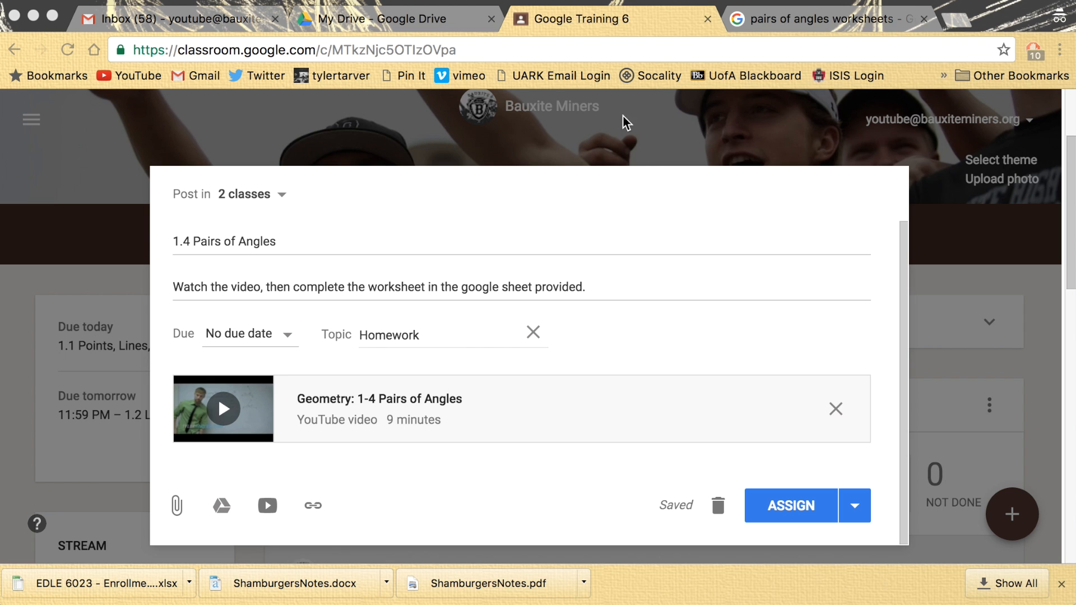
Switch to Google Drive and open the Google Training 5 folder inside the Classroom folder.
left_click(388, 24)
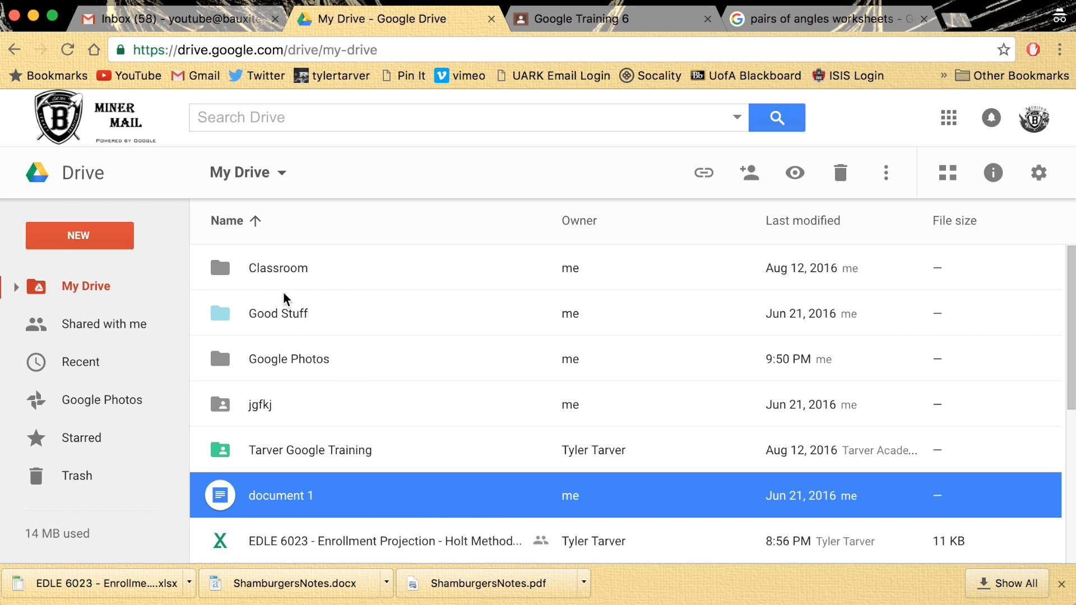
double_click(277, 271)
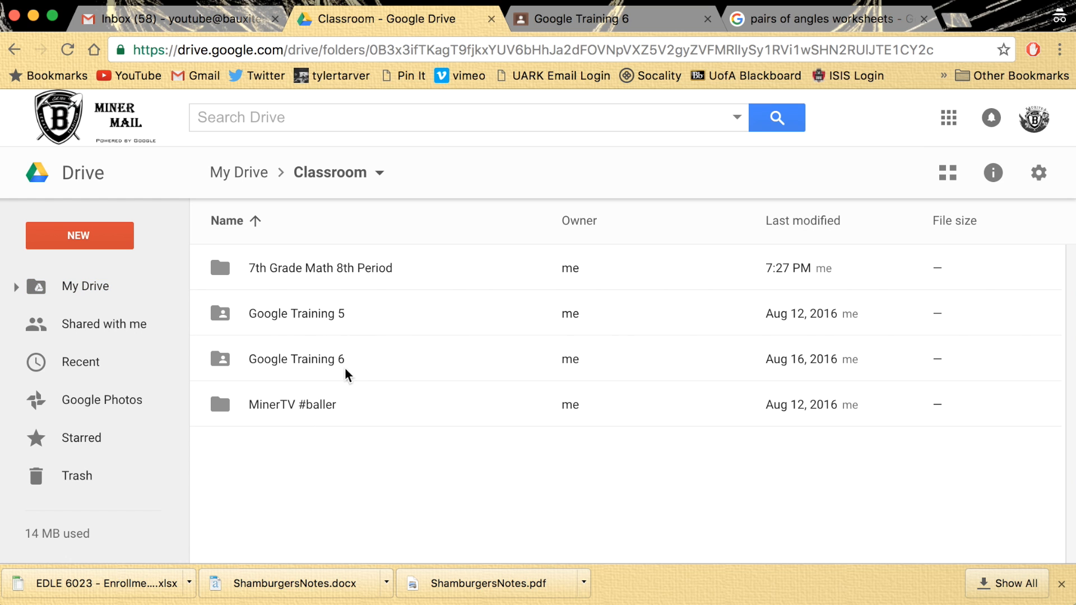
double_click(312, 322)
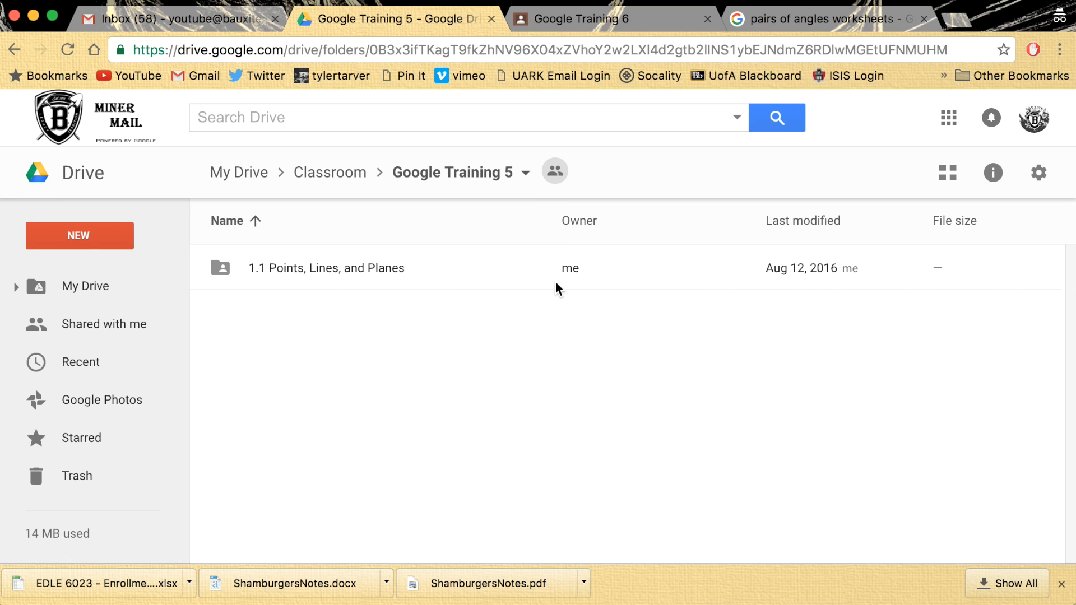
left_click(14, 49)
left_click(40, 50)
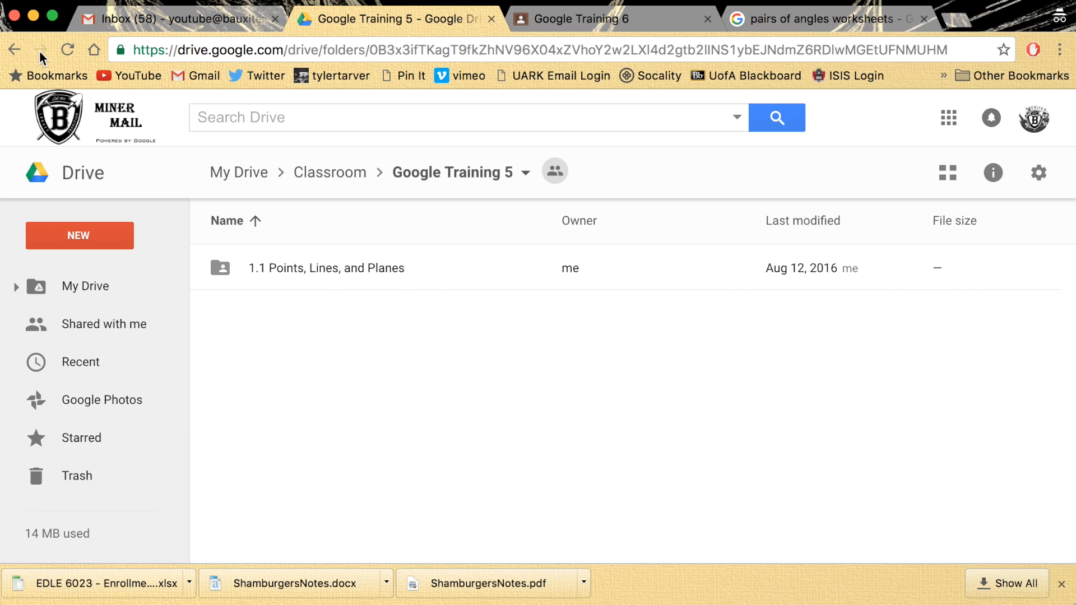
Create a new folder named "Templates" in the Google Training 5 folder.
left_click(80, 232)
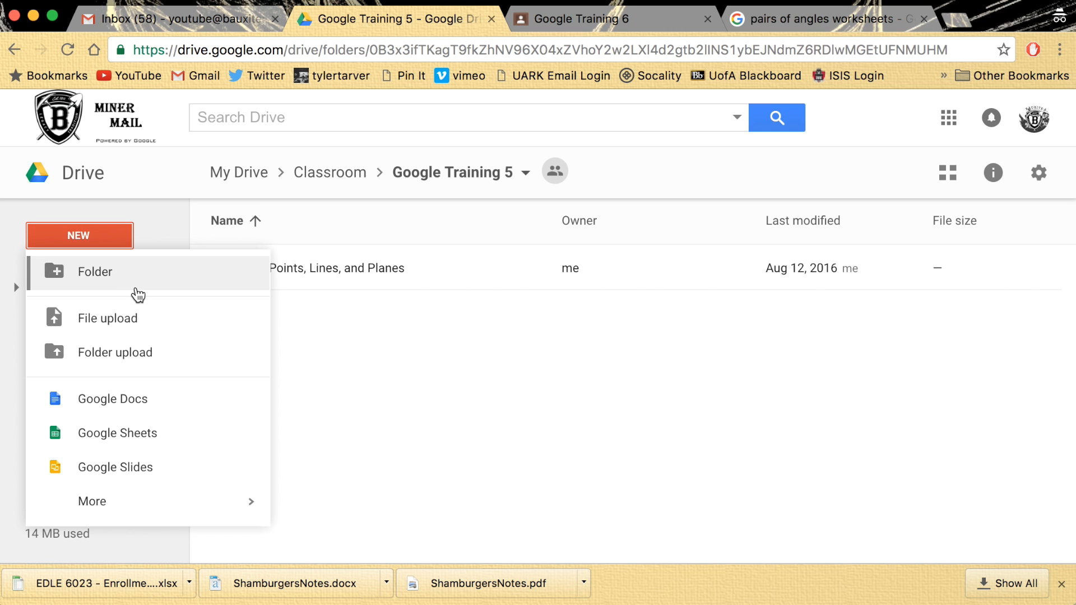
left_click(135, 286)
type("Templates")
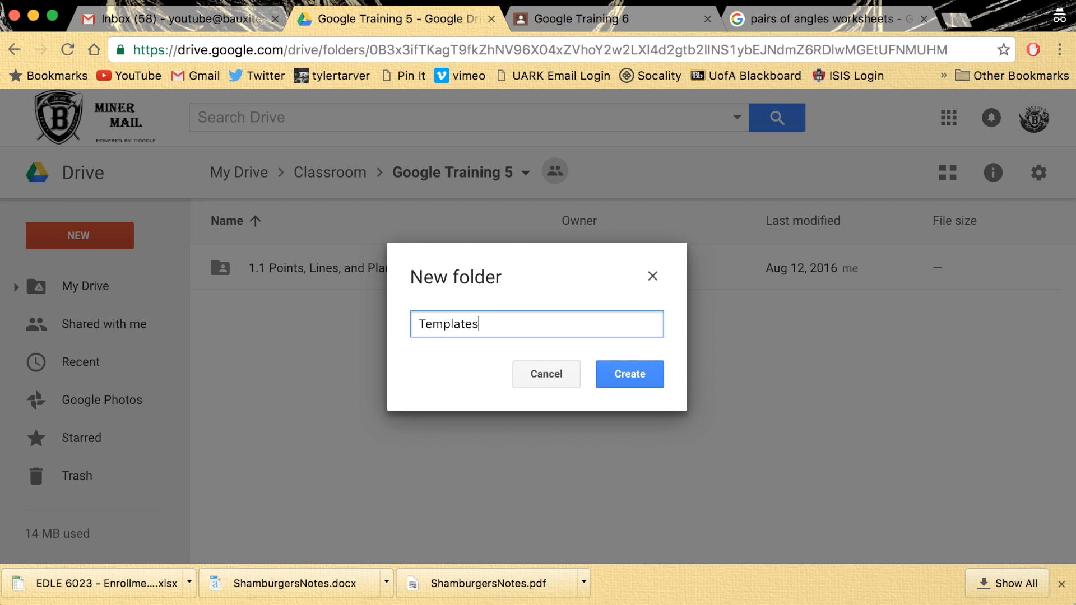
key("Return")
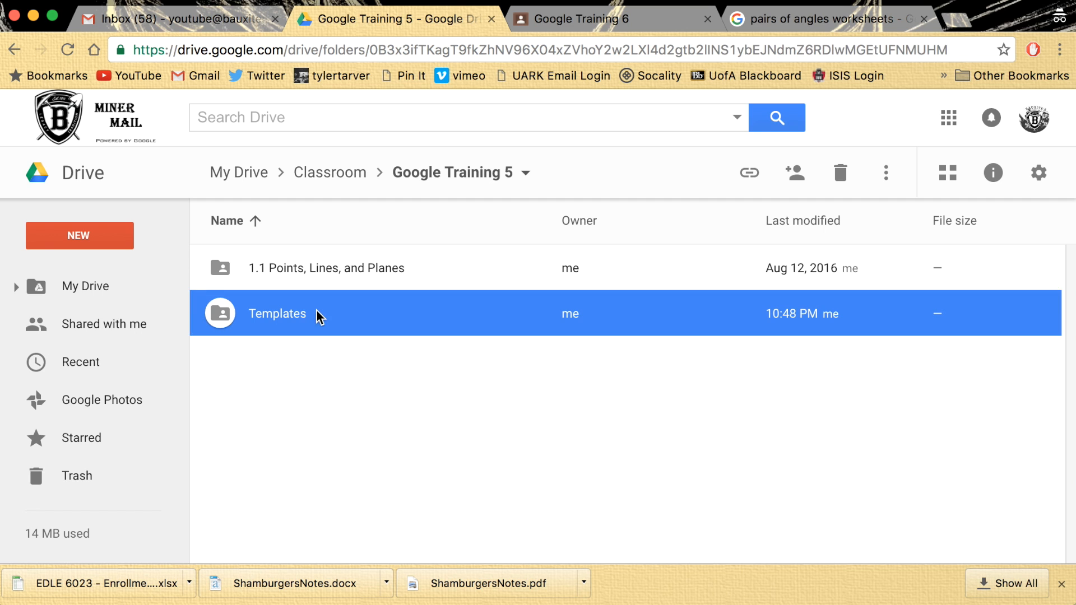
Open the Templates folder and create a new Google Docs document in it, accepting the folder's sharing permissions.
double_click(318, 315)
left_click(79, 235)
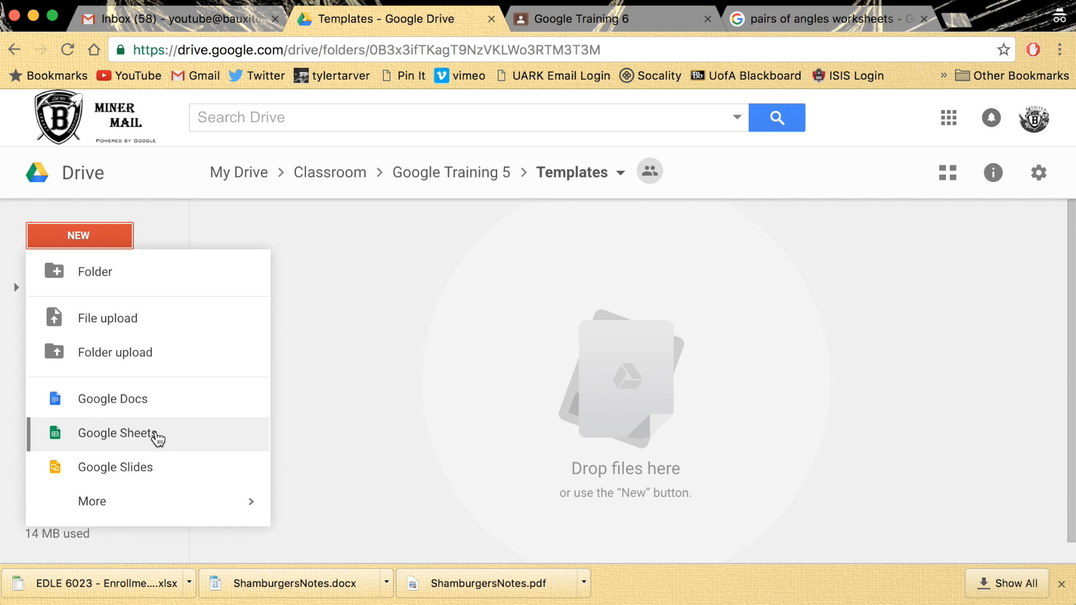
left_click(156, 410)
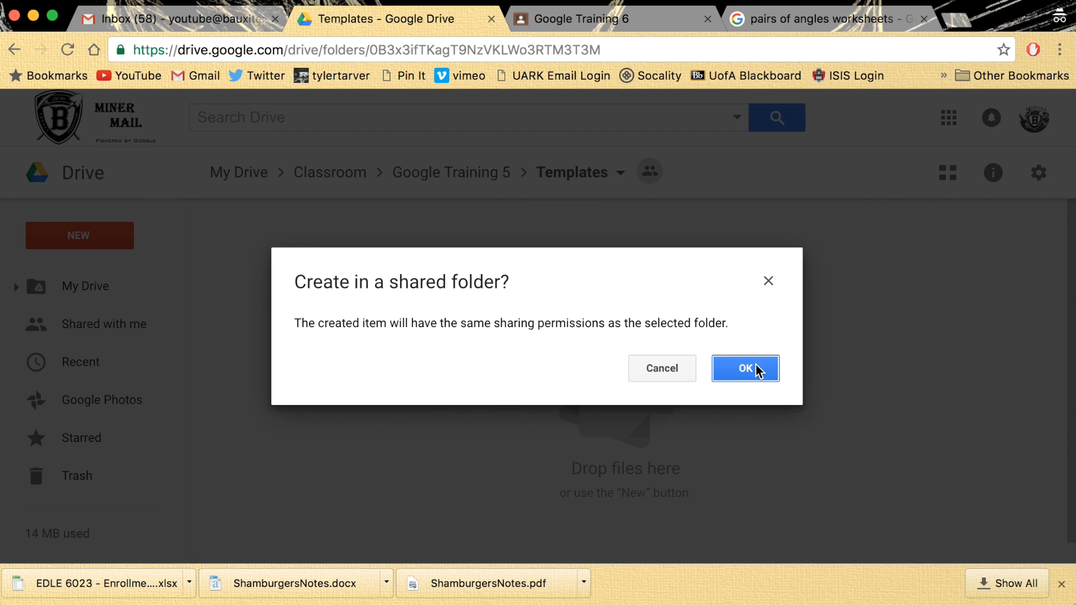
left_click(756, 369)
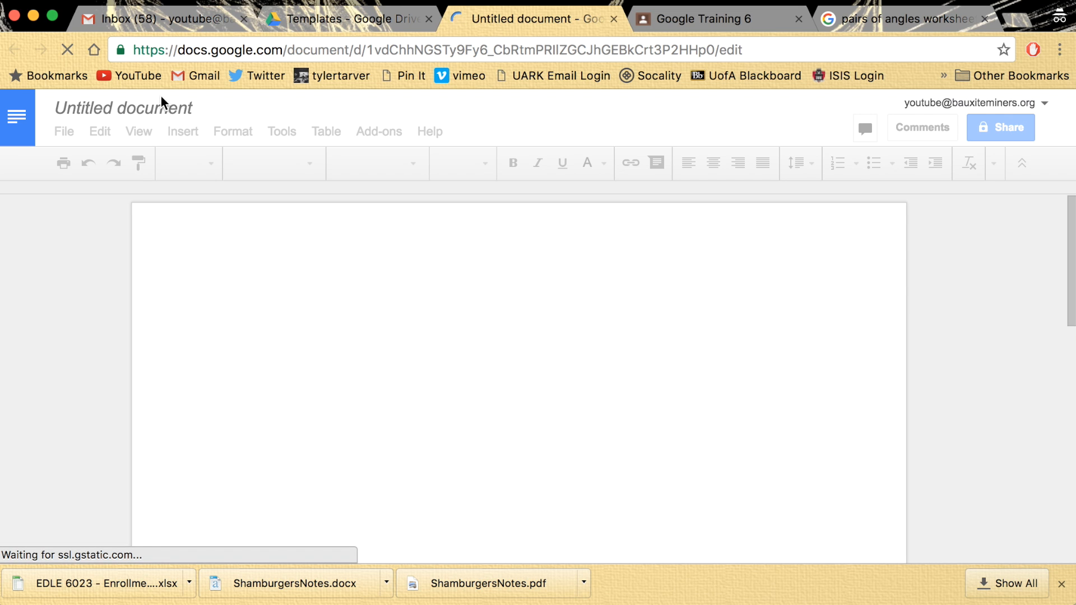
Rename the untitled document as "1.4 Pairs of Angles".
left_click(176, 116)
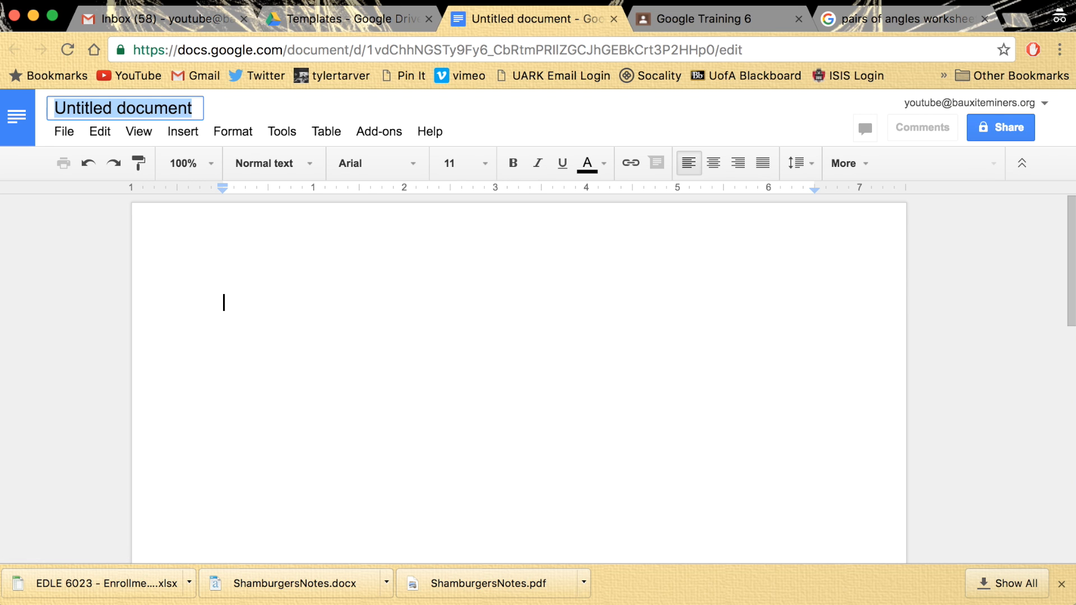
type("1.4 Pair")
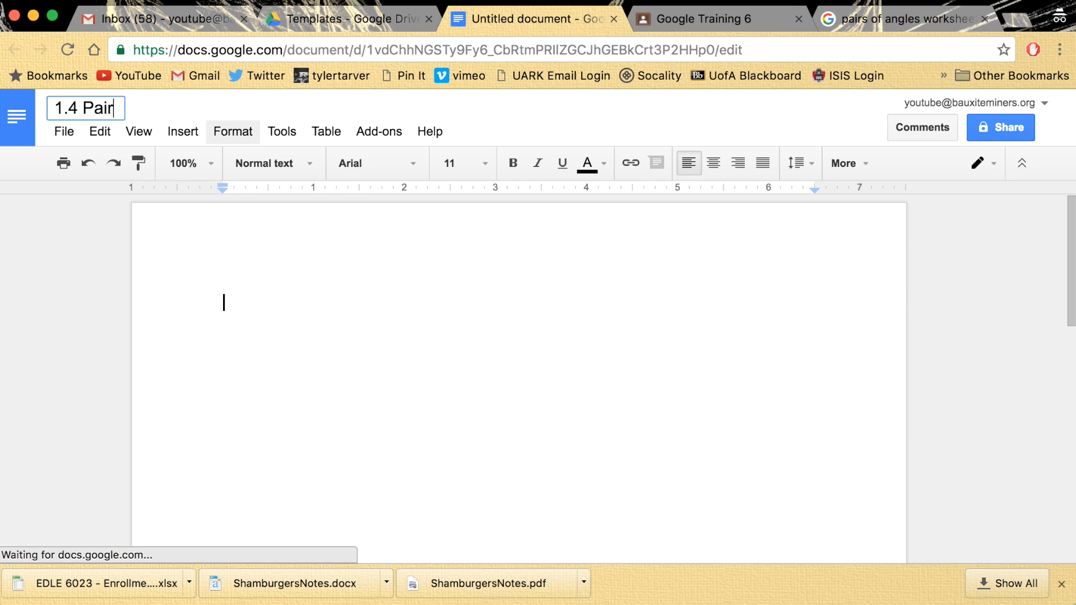
type("s of Angles")
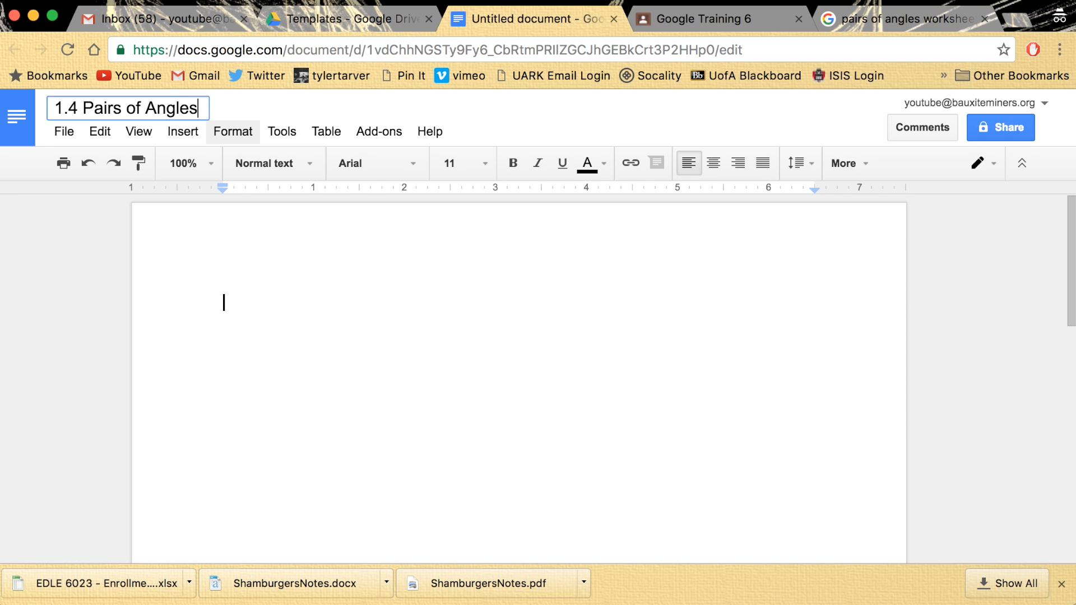
left_click(300, 301)
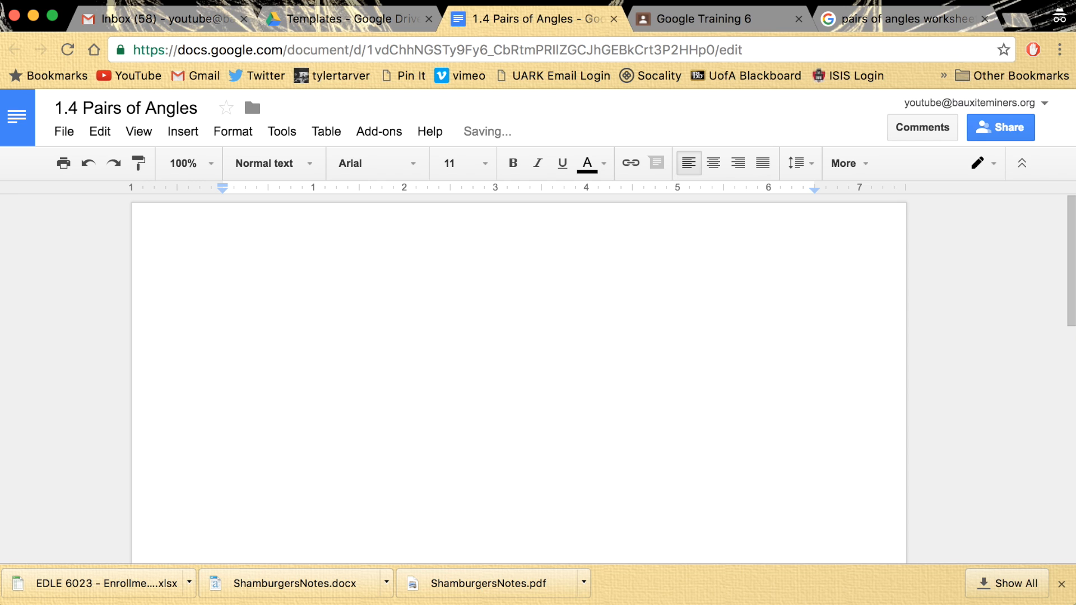
Enter the heading lines "Name" and "Class Period" in the document, followed by a blank line.
type("Name")
key("Return")
type("Cl")
type("Pe")
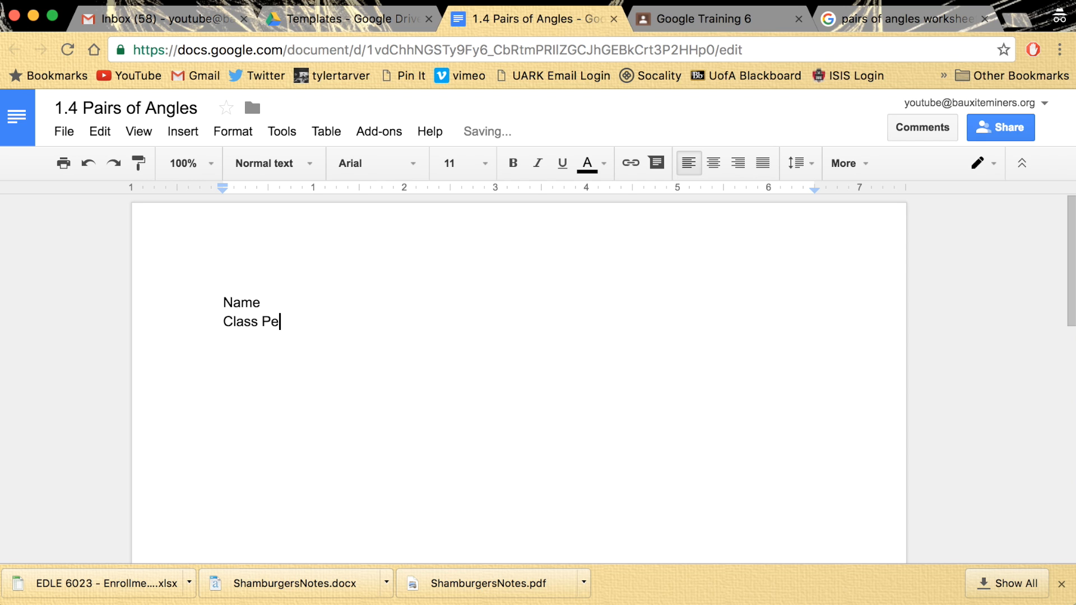
type("riod")
key("Return")
key("Return")
Add the answer numbers 1. to 8. below the heading, each on its own line with blank lines between them.
type("1.")
key("Return")
key("Return")
type("2.")
key("Return")
key("Return")
type("3..")
key("Return")
key("Return")
key("BackSpace")
key("BackSpace")
key("BackSpace")
key("BackSpace")
key("Return")
type("4.")
key("Return")
type("5.")
key("Return")
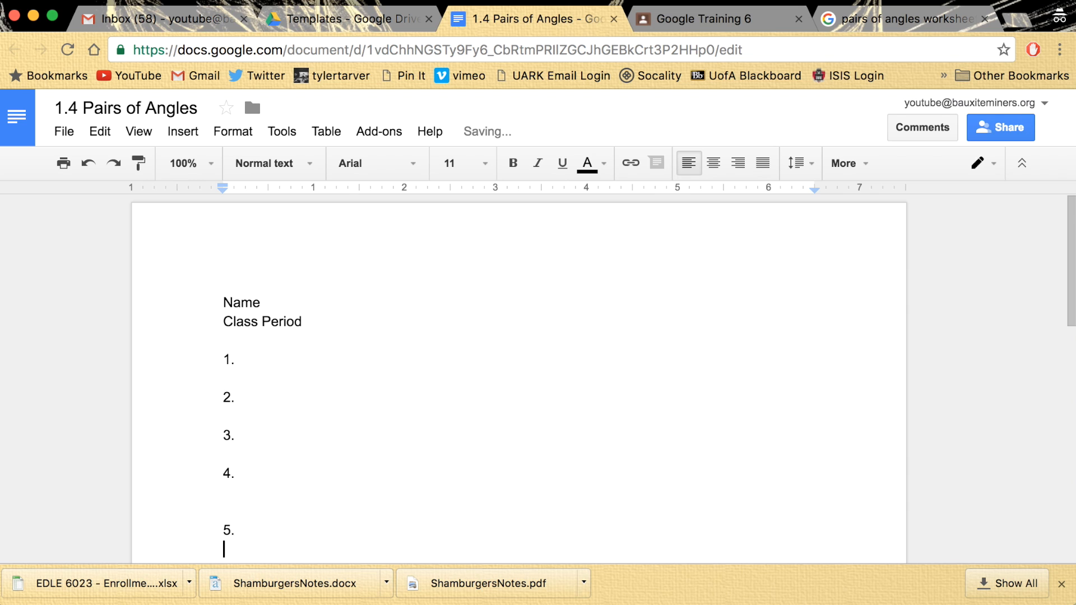
type("6.")
key("Return")
type("7.")
key("Return")
type("8.")
key("Return")
Delete the surplus blank line between answer numbers 4 and 5 to even out the spacing.
left_click(267, 403)
key("BackSpace")
key("Up")
key("BackSpace")
scroll(295, 379, "up", 3)
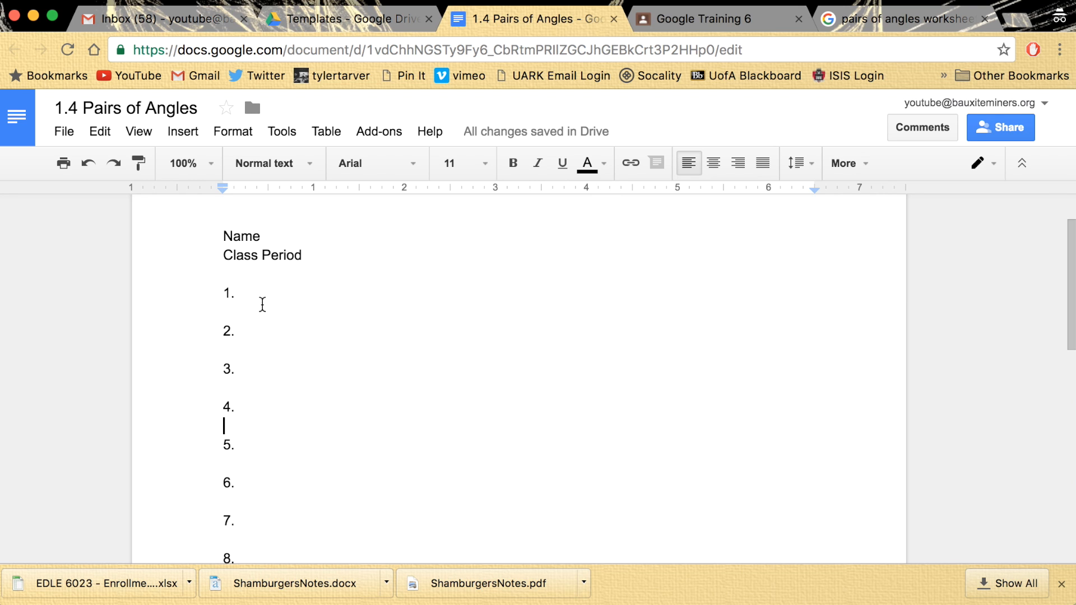
Add the instruction "Show all of your work and explain in your own words how you answered the question." below Class Period.
left_click_drag(223, 284, 235, 479)
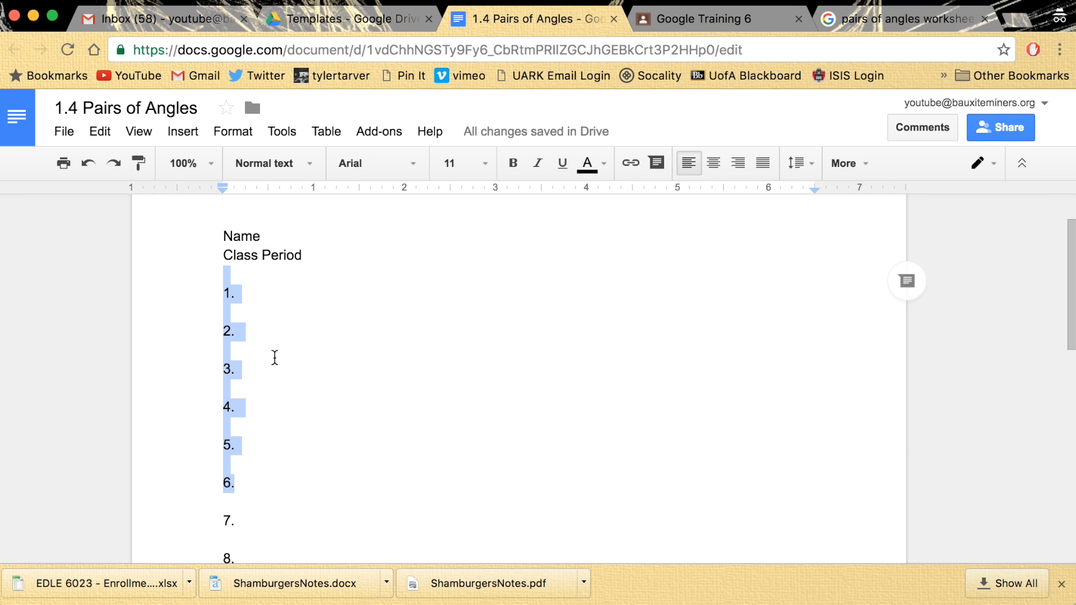
left_click(274, 353)
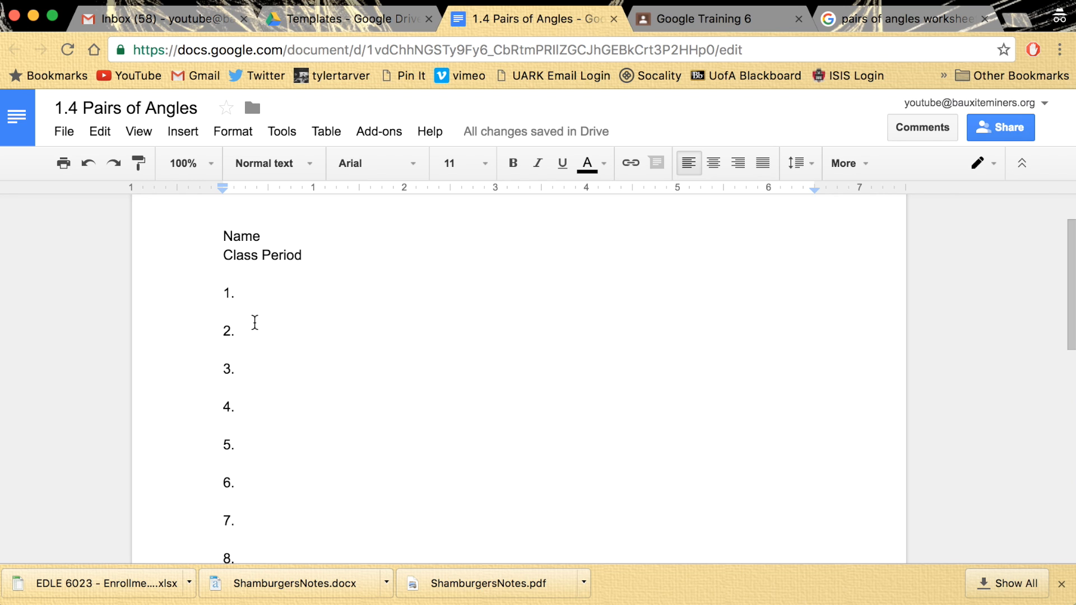
key("Return")
type("Show all of you rwork and explain in your own wo")
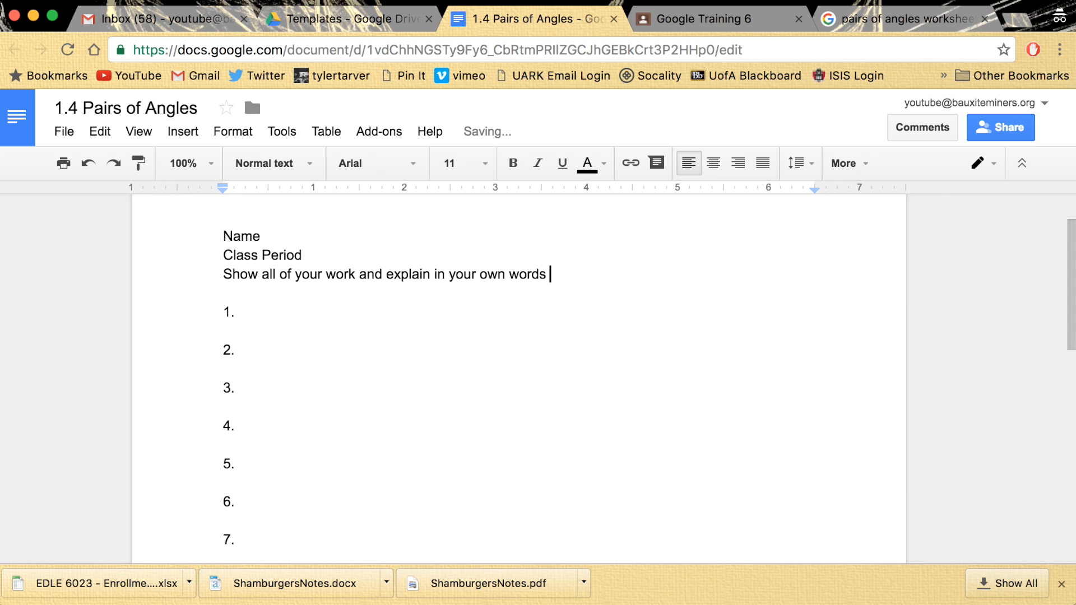
type("rds ")
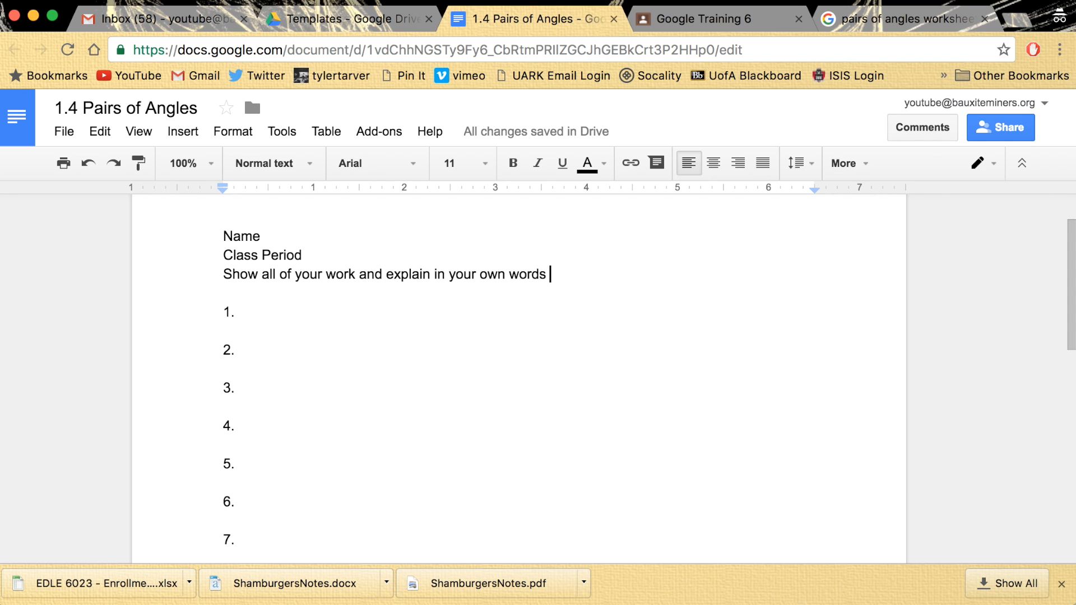
type("how you and")
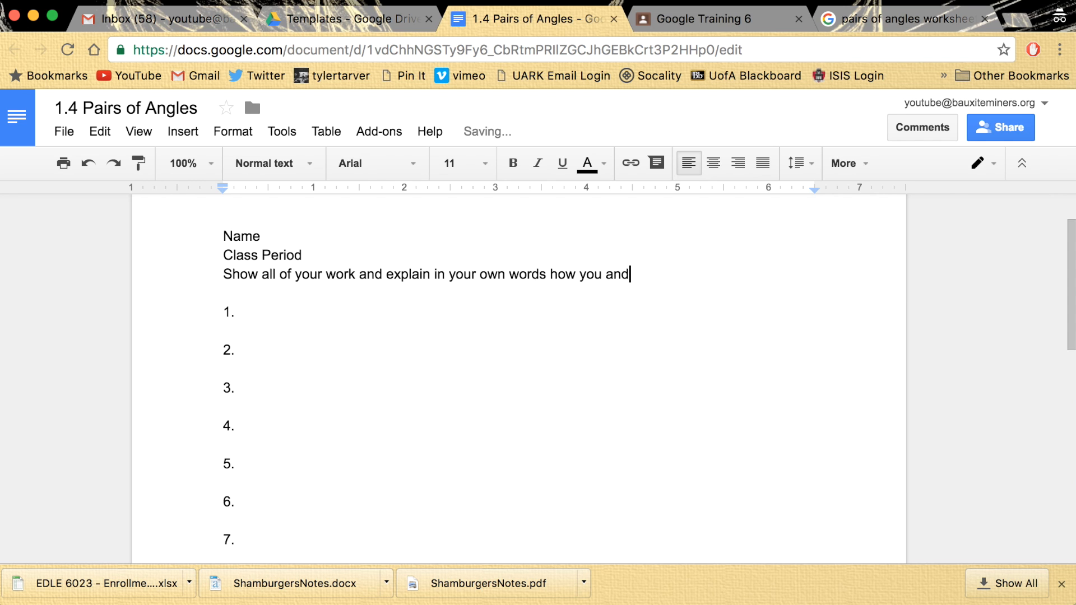
type("sswered the question.")
Add the line "Highlight your final answer." below the first instruction.
key("Return")
type("High")
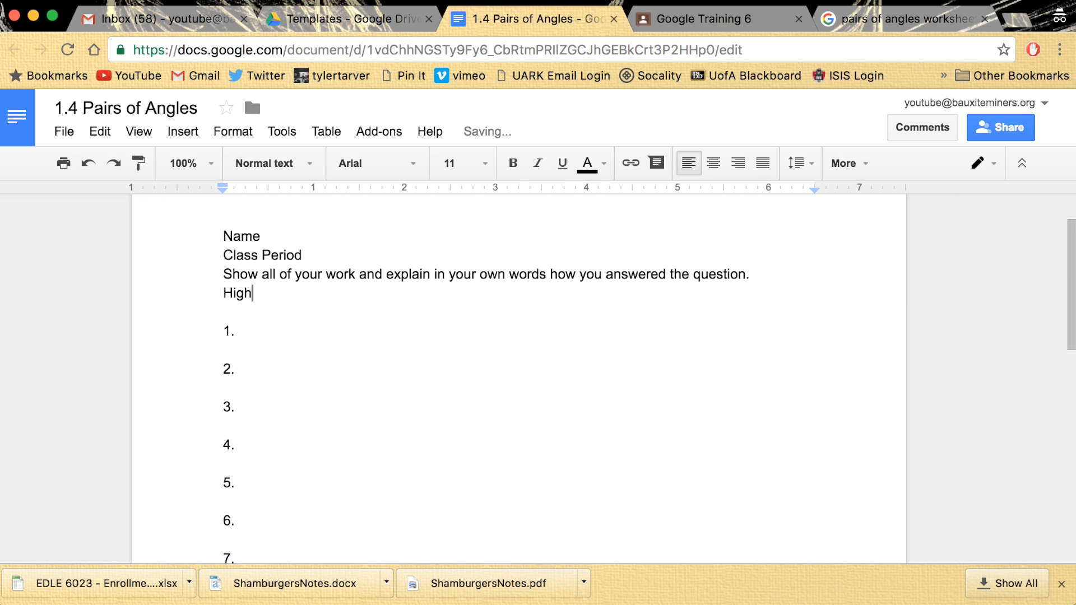
type("light your final answer.")
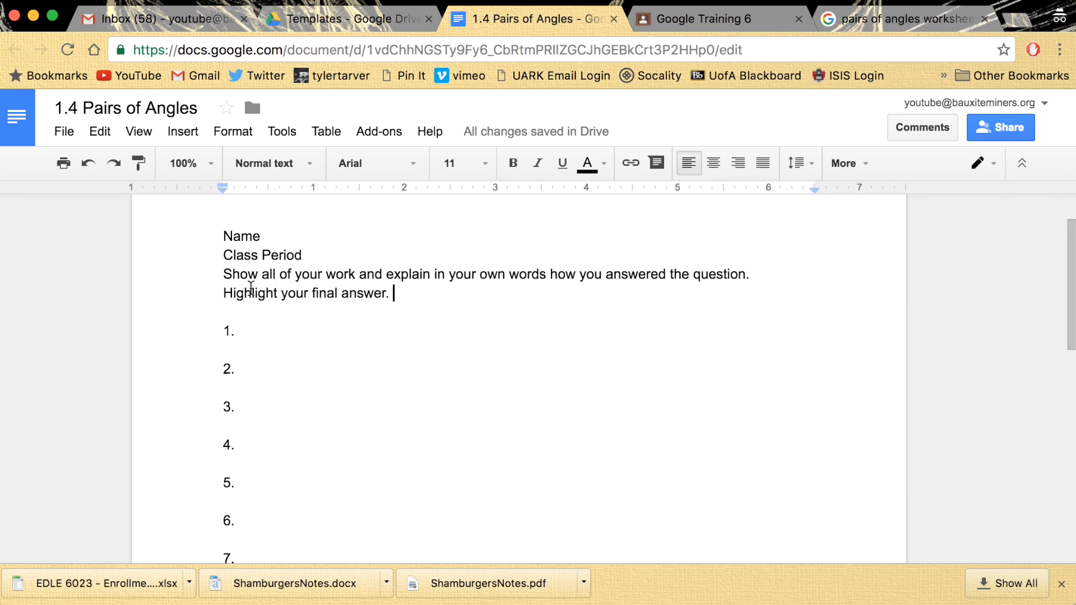
Try a yellow-orange text color on the word "Highlight" and undo it.
double_click(252, 292)
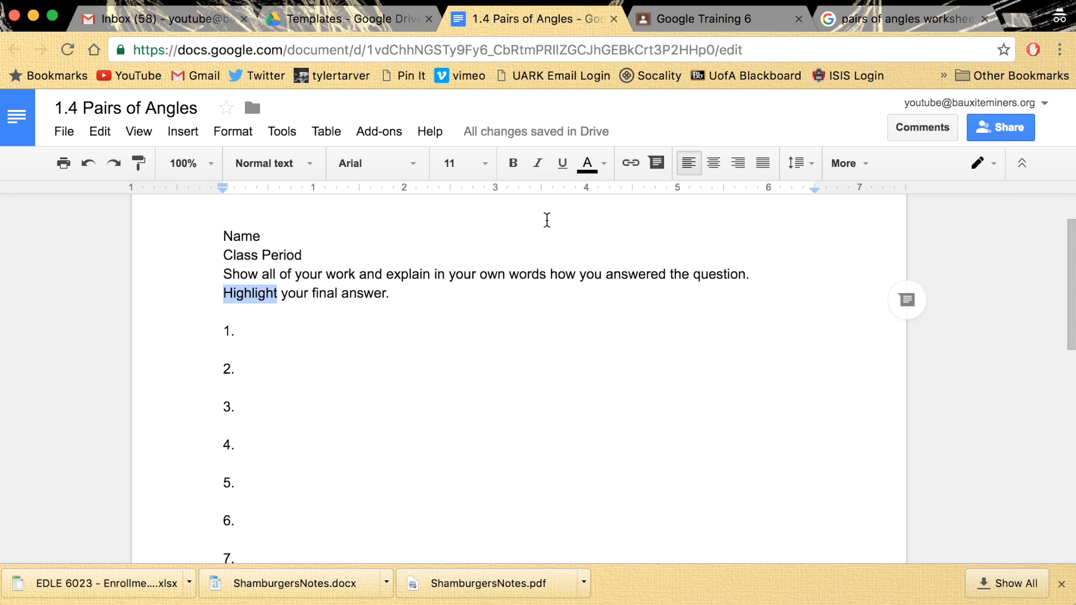
left_click(603, 164)
left_click(650, 329)
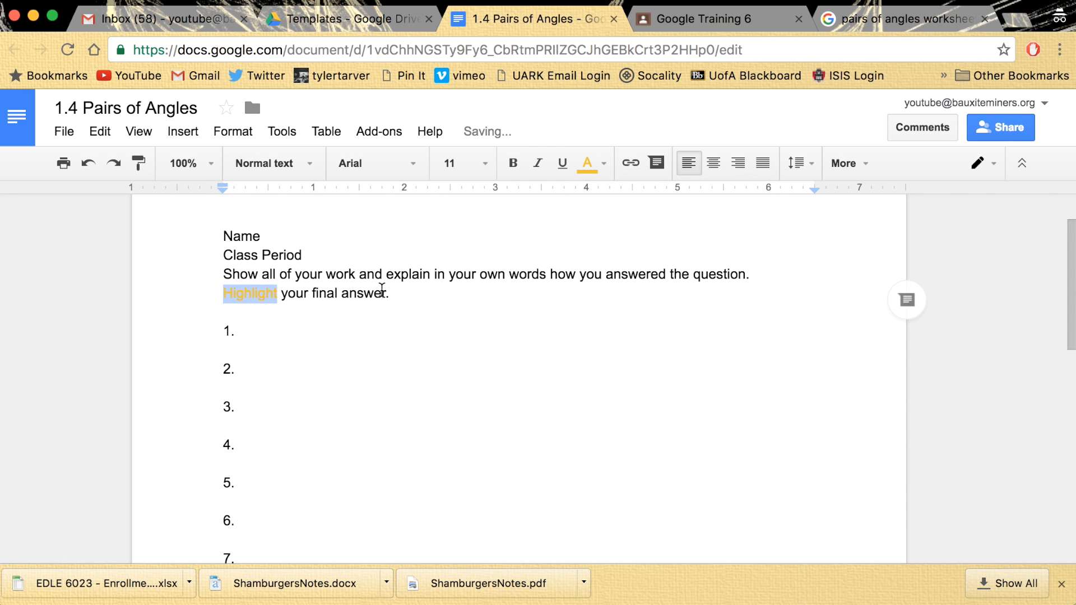
key("super+z")
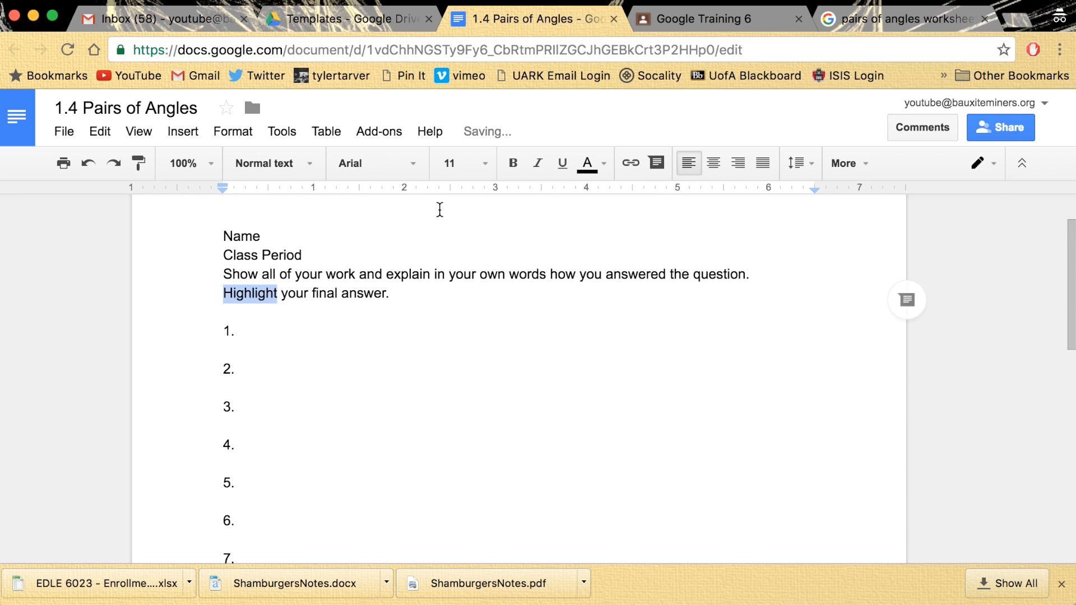
Apply a yellow-orange highlight color to the word "Highlight" in the instructions.
left_click(603, 164)
left_click(732, 203)
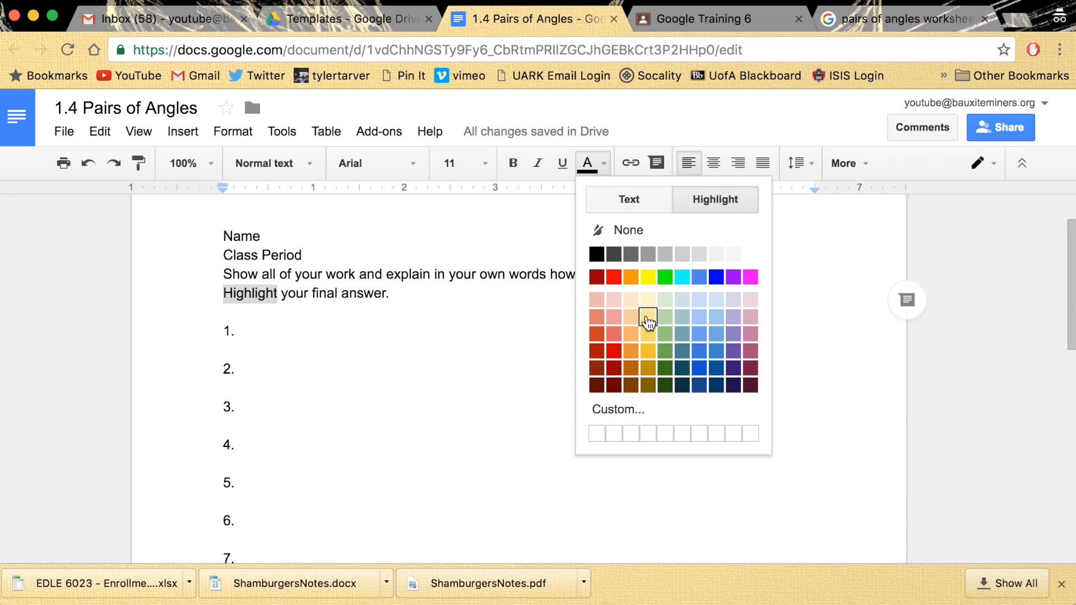
left_click(649, 352)
left_click(354, 347)
Insert a blank line between "Class Period" and the instructions.
left_click(265, 335)
scroll(346, 337, "up", 1)
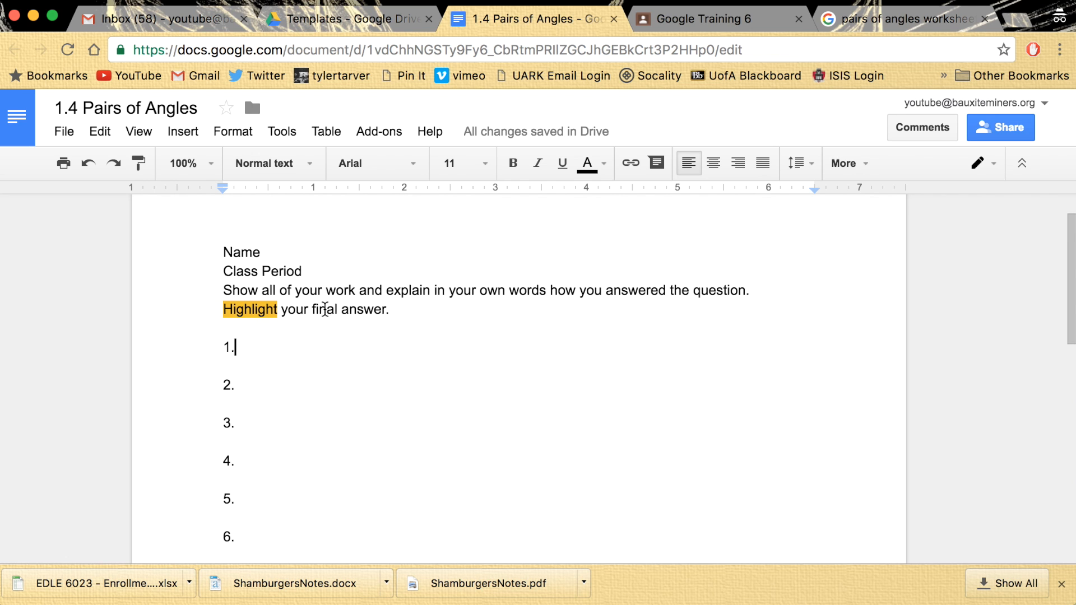
key("Return")
Look over the worksheet document from start to end and close it.
scroll(332, 408, "down", 5)
scroll(306, 419, "up", 5)
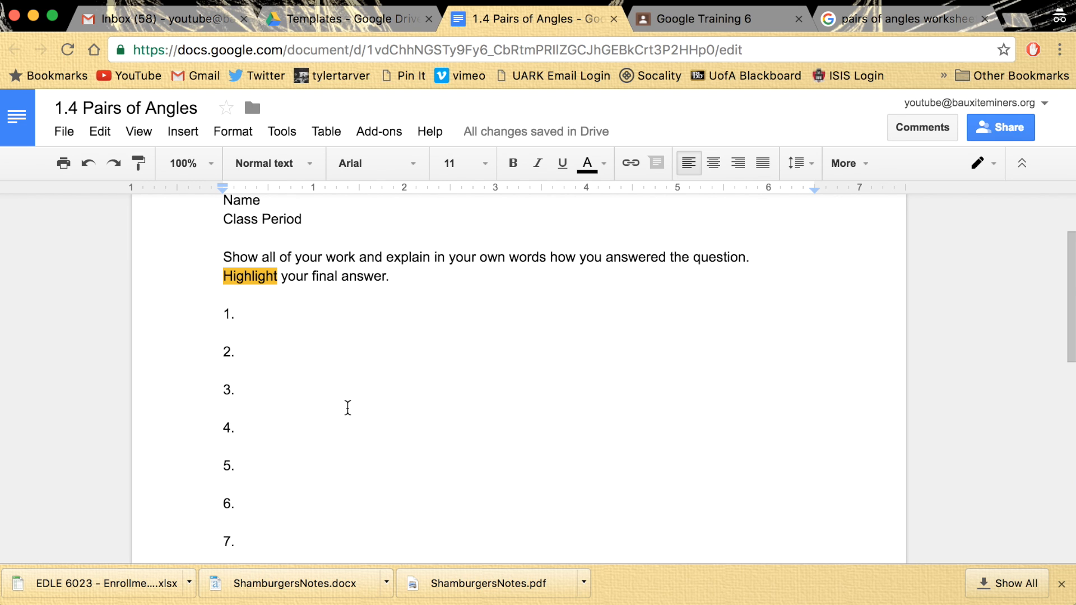
scroll(346, 409, "down", 5)
scroll(349, 409, "up", 8)
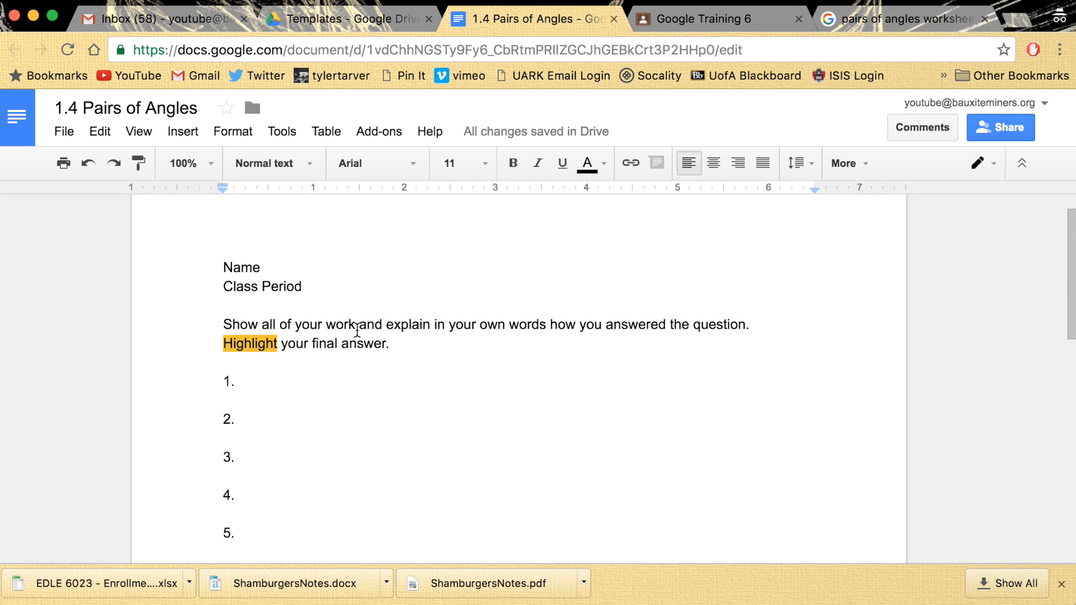
scroll(357, 330, "up", 2)
left_click(615, 21)
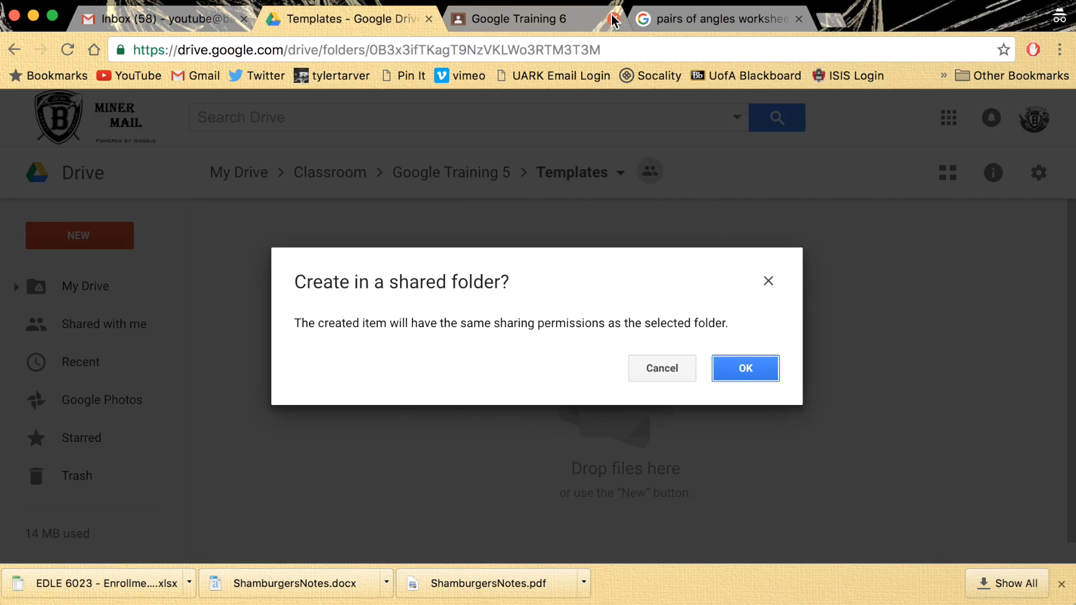
Return to the Google Classroom assignment and attach the recent Google Docs file "1.4 Pairs of Angles" from Drive.
left_click(615, 23)
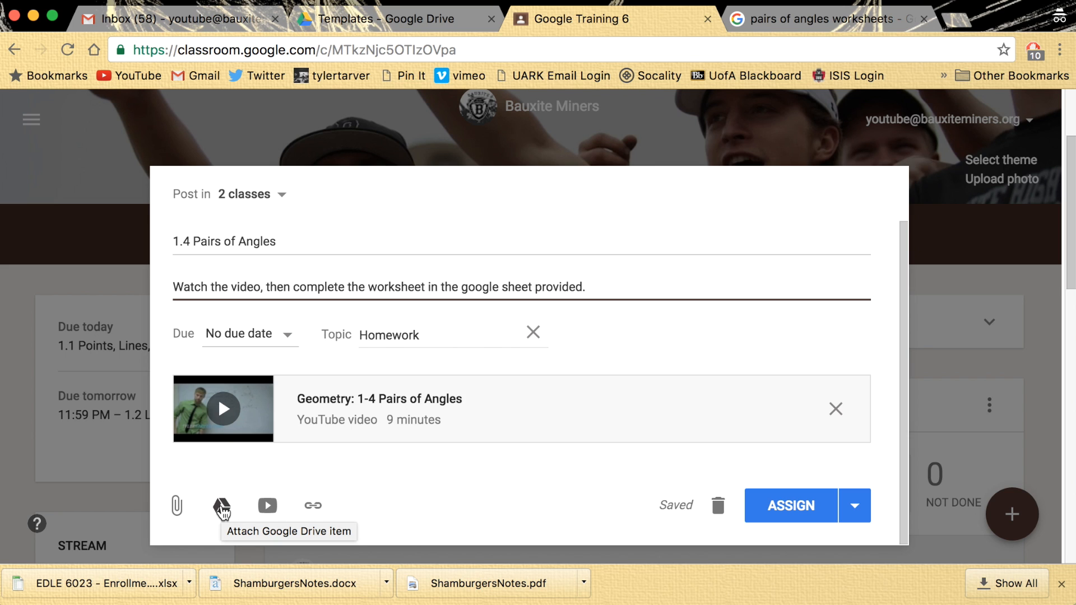
left_click(222, 507)
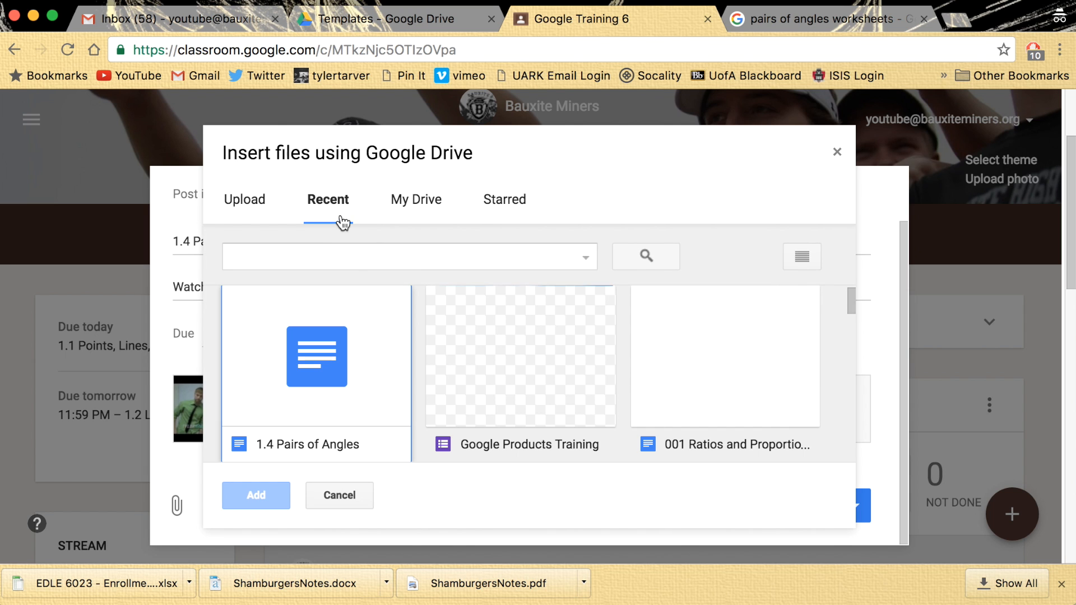
left_click(334, 380)
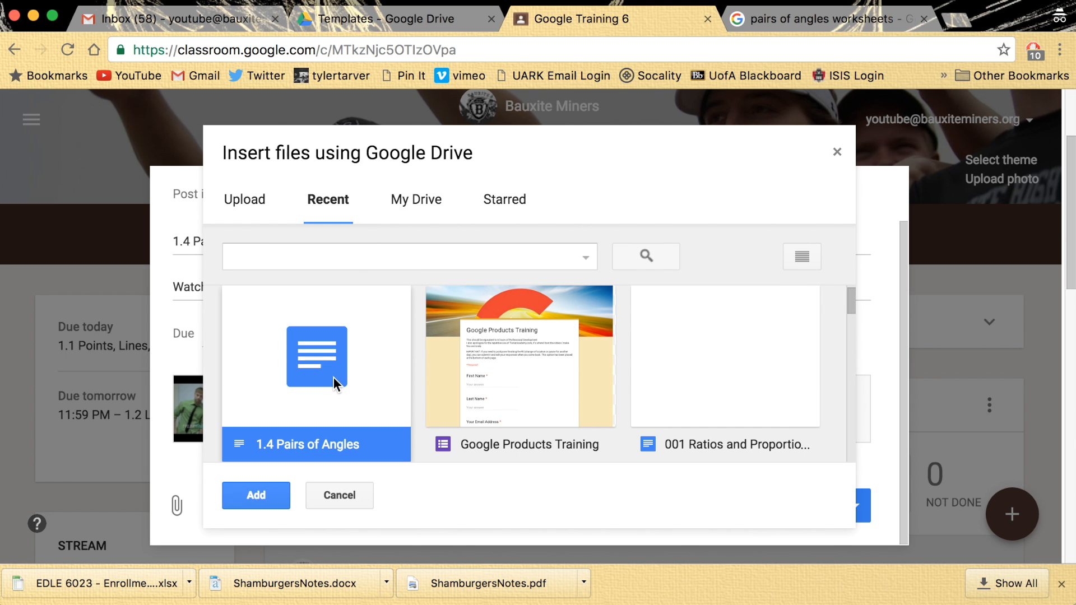
left_click(274, 494)
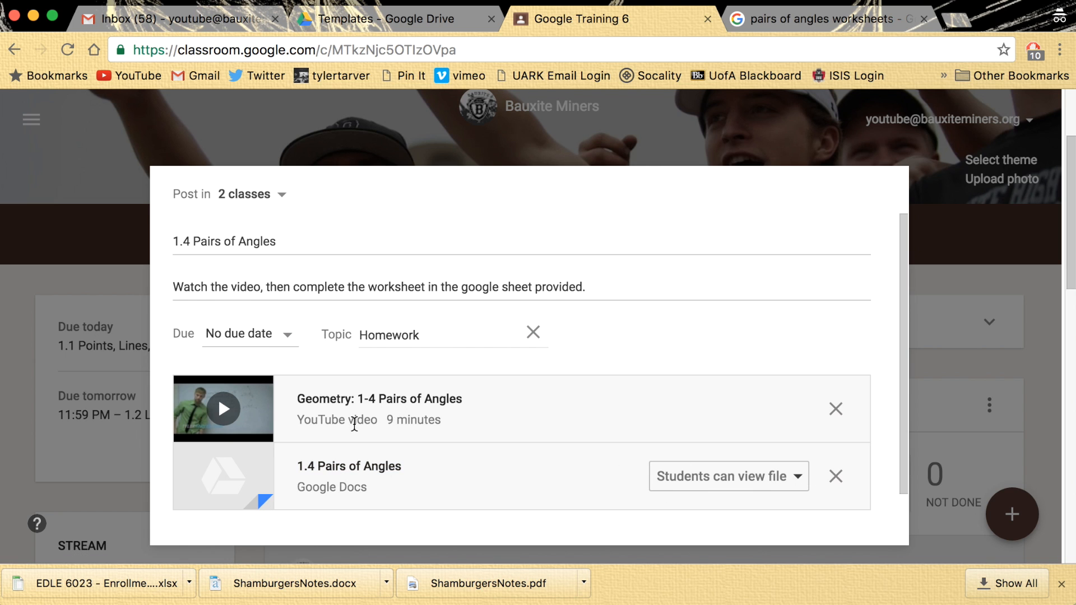
Upload the image file linear-pair-large.png from the computer as another attachment to the assignment.
scroll(355, 424, "down", 2)
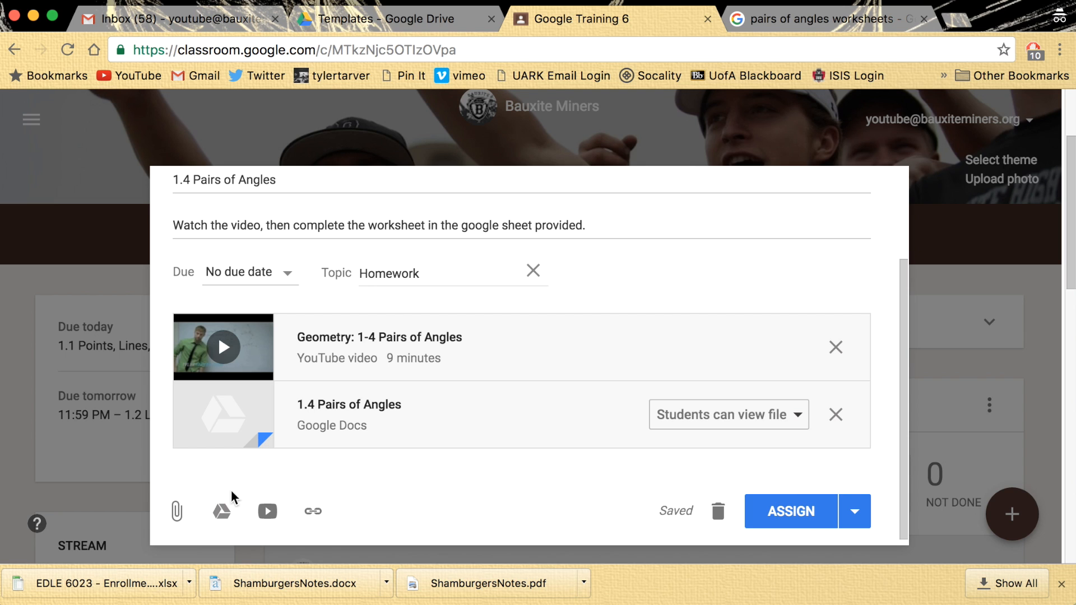
left_click(178, 511)
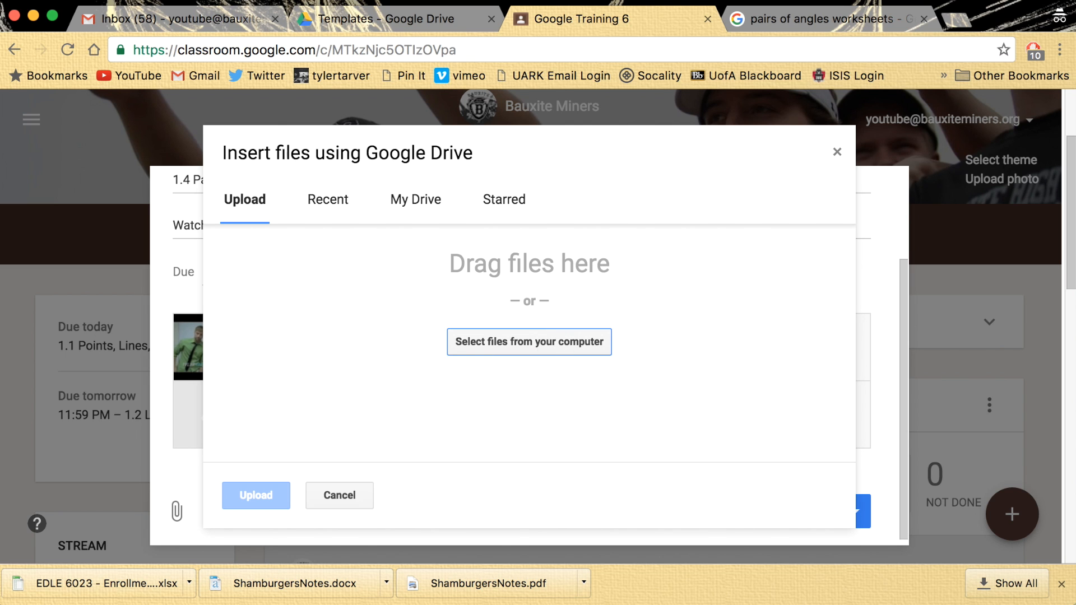
left_click_drag(840, 561, 618, 341)
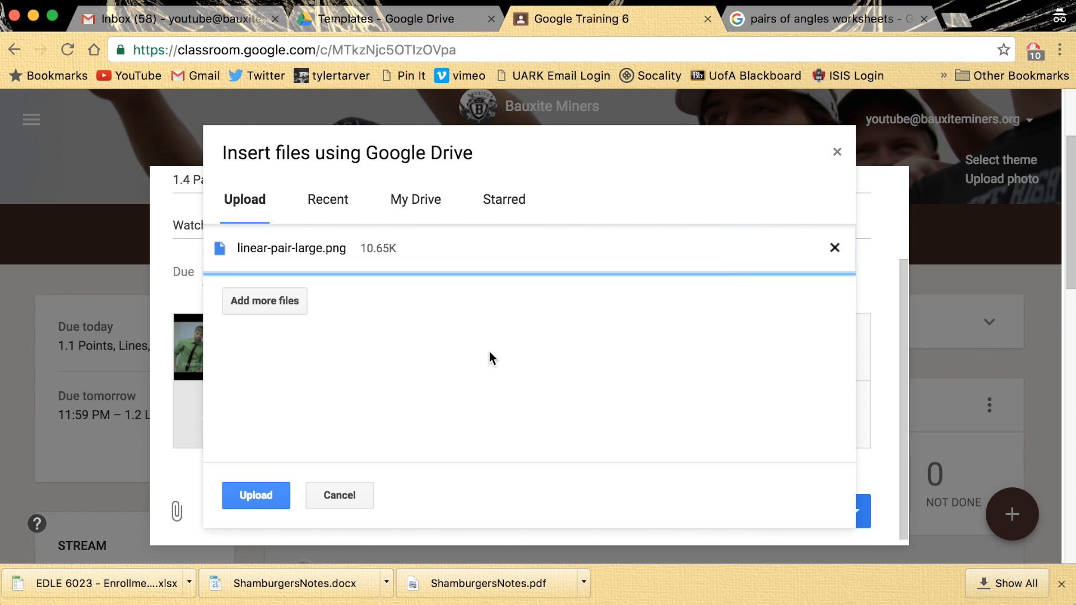
left_click(250, 496)
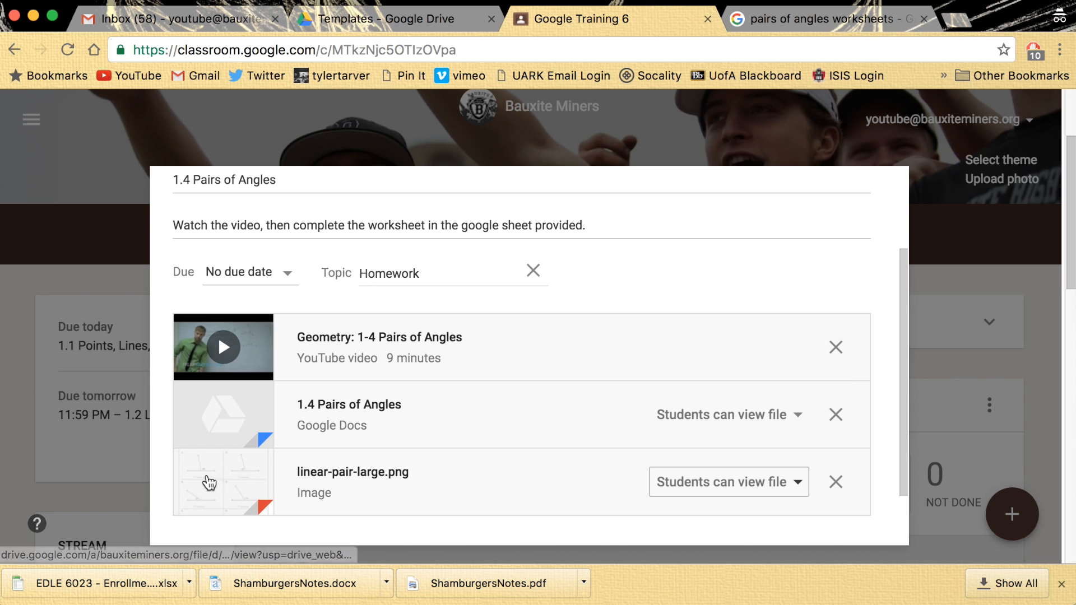
Check the student access options for linear-pair-large.png and set the 1.4 Pairs of Angles document to "Make a copy for each student".
scroll(604, 398, "down", 1)
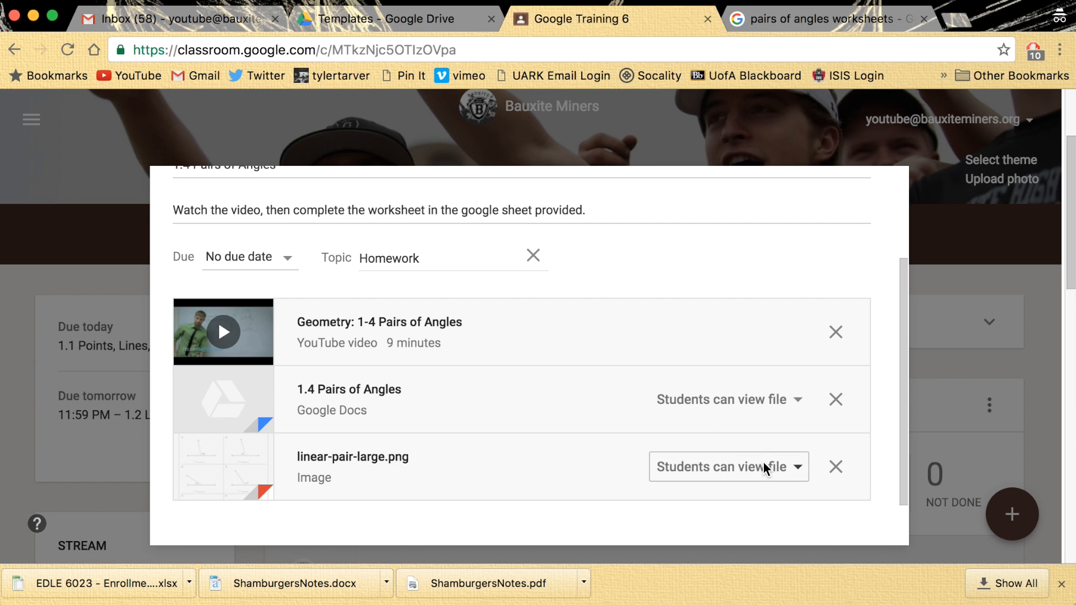
left_click(783, 468)
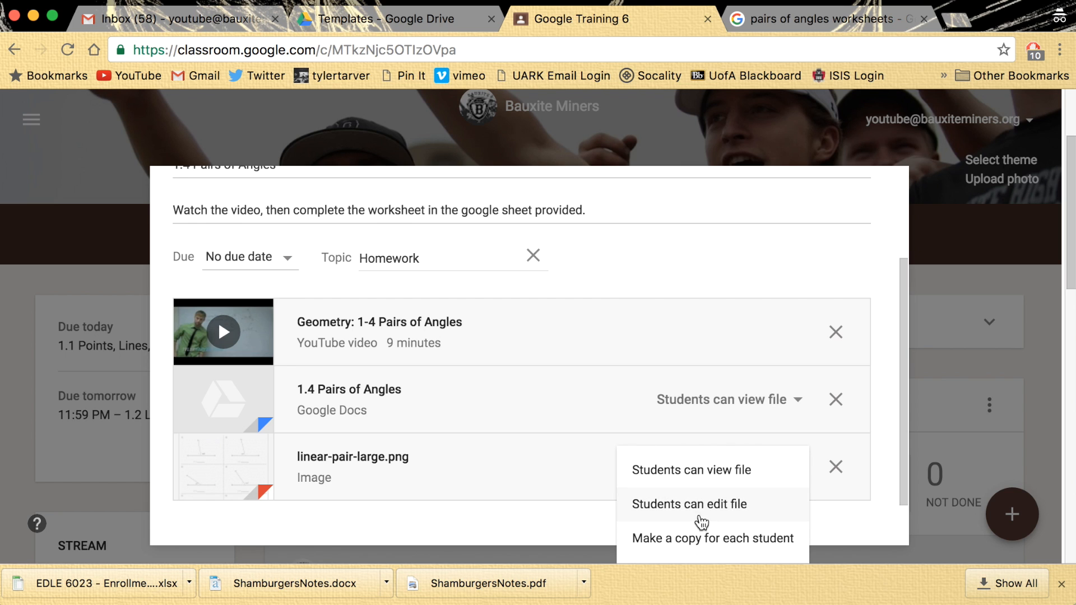
left_click(561, 521)
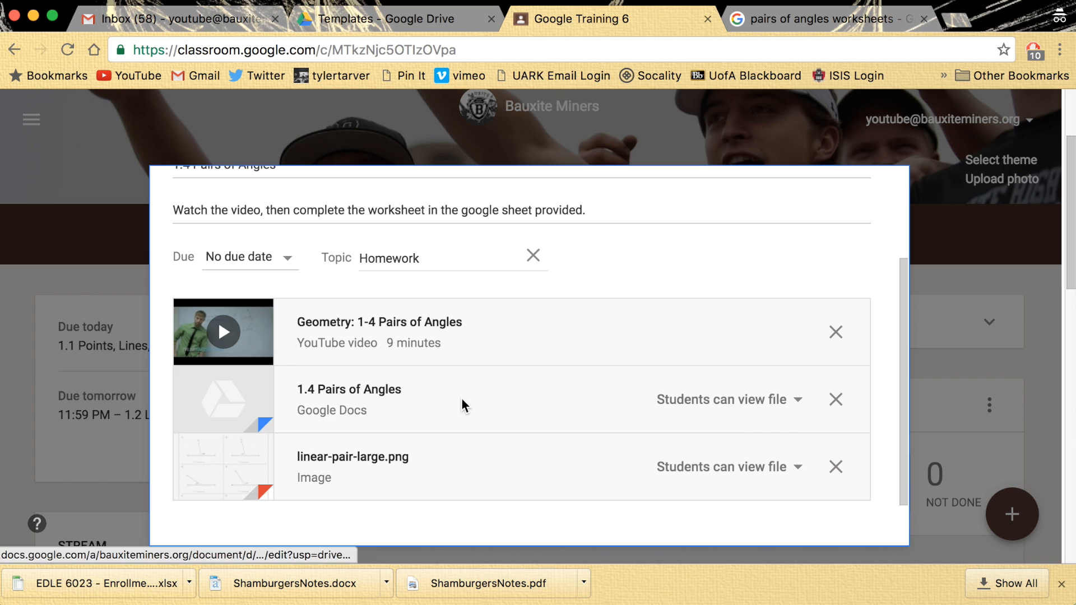
left_click(742, 399)
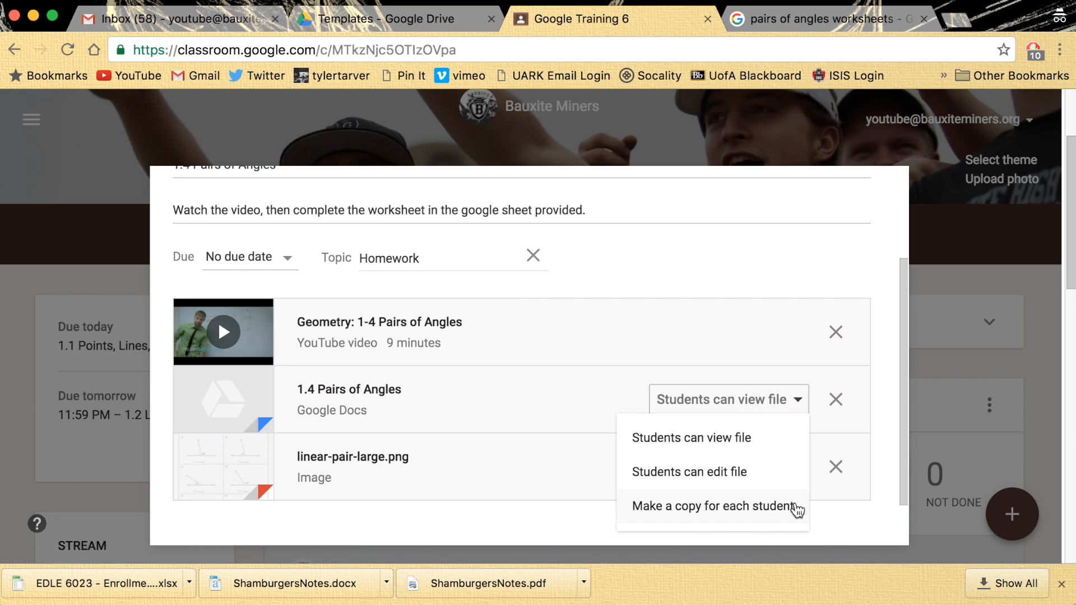
left_click(751, 507)
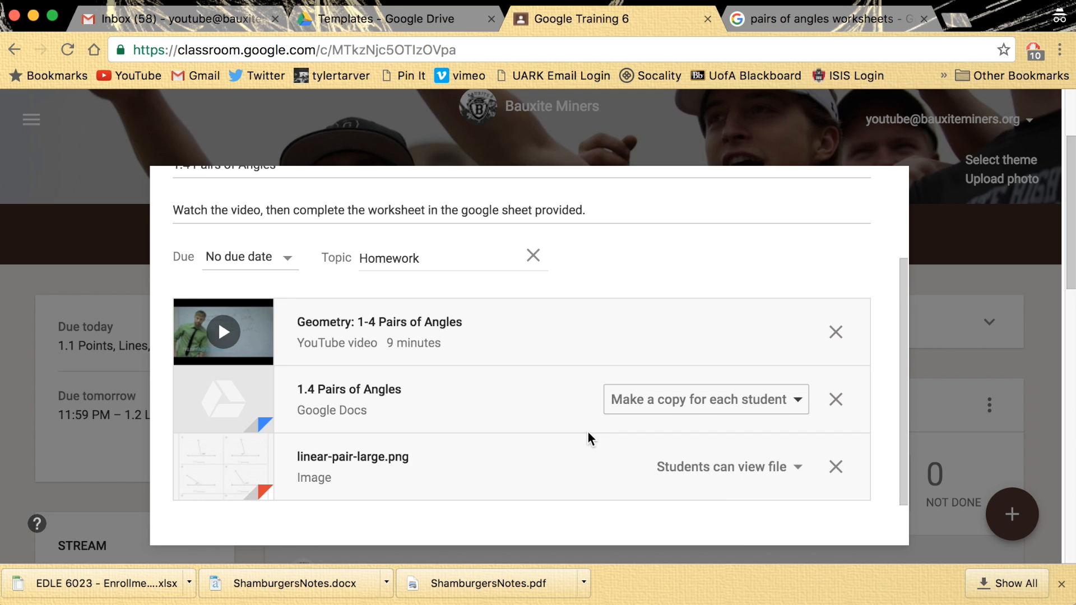
Assign "1.4 Pairs of Angles" to the selected classes and look over its post in the stream.
scroll(587, 432, "down", 3)
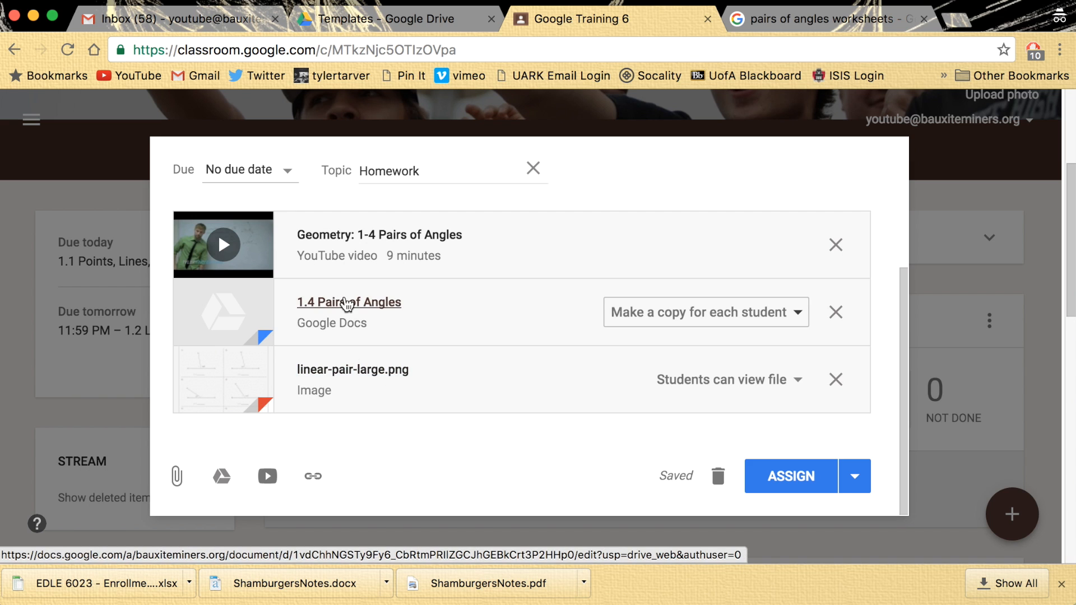
left_click(792, 478)
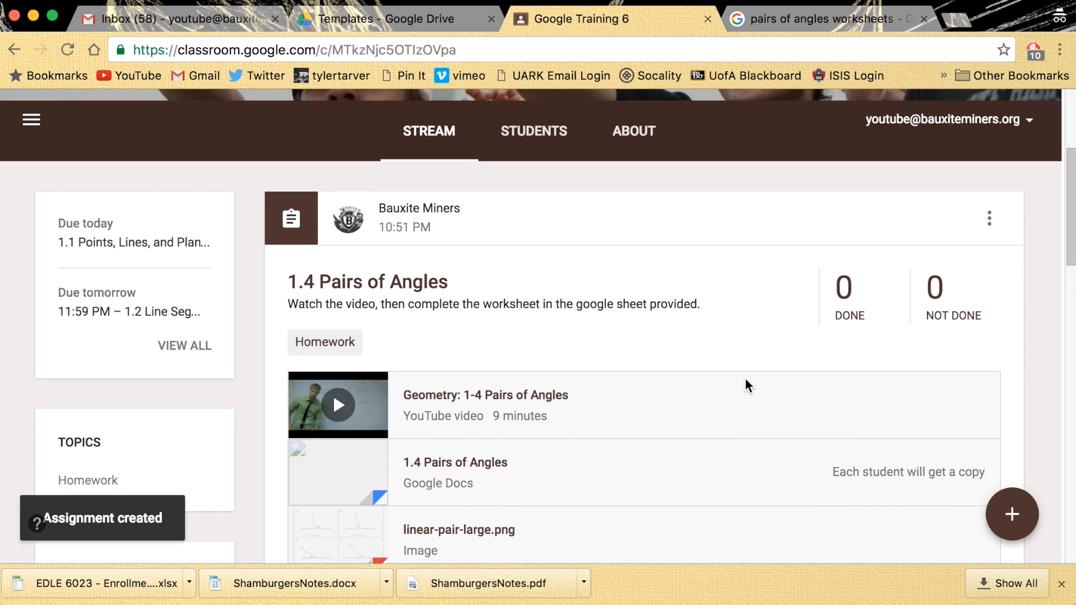
scroll(746, 379, "down", 3)
scroll(754, 372, "up", 4)
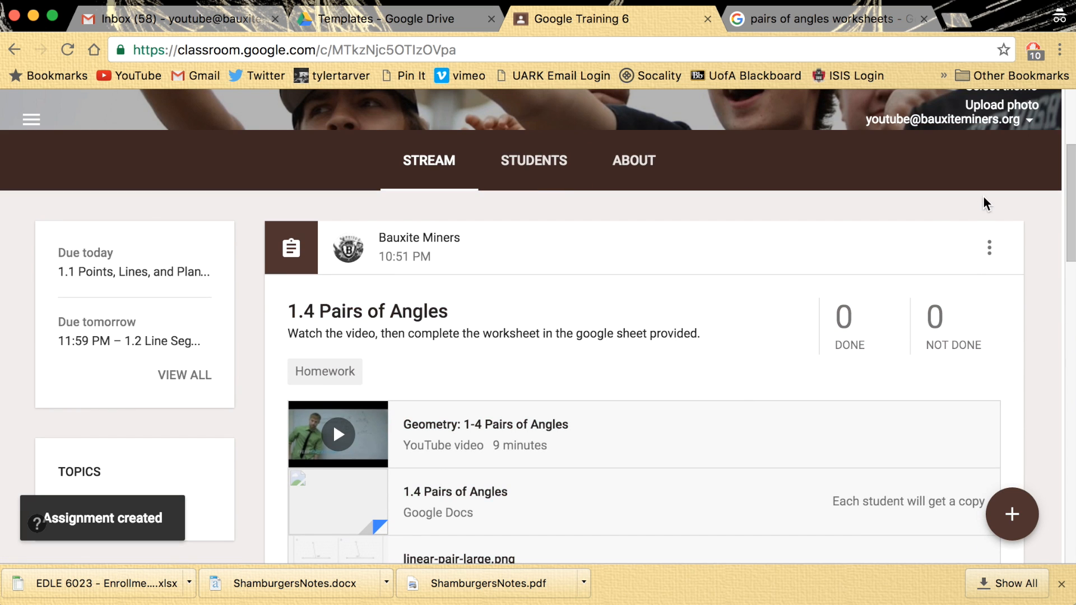
Add another Google account and sign in to Classroom with the saved school e-mail address.
left_click(1005, 124)
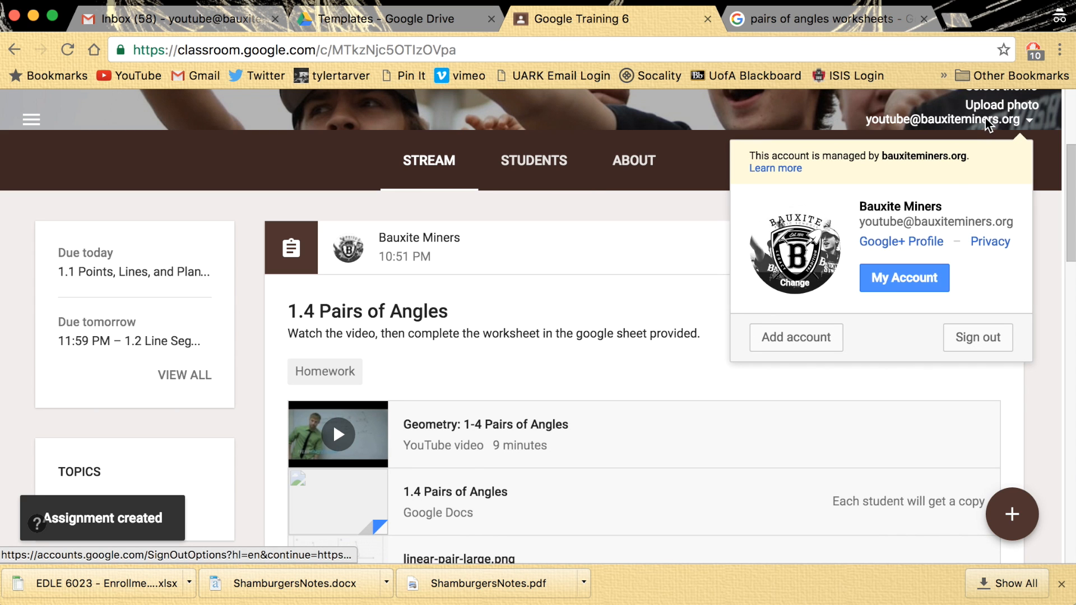
left_click(790, 339)
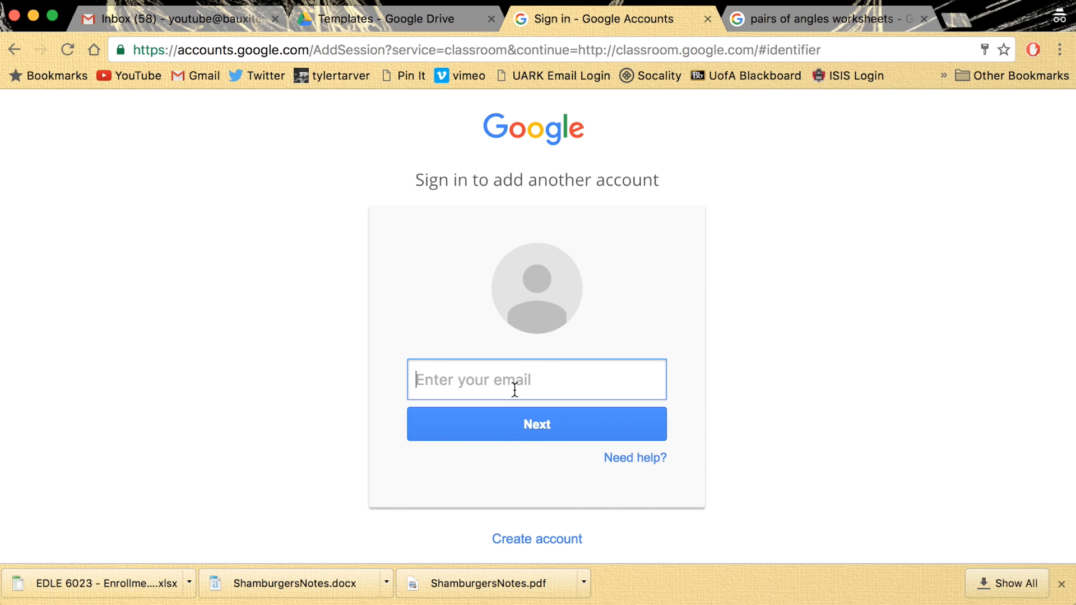
type("tarv")
key("Down")
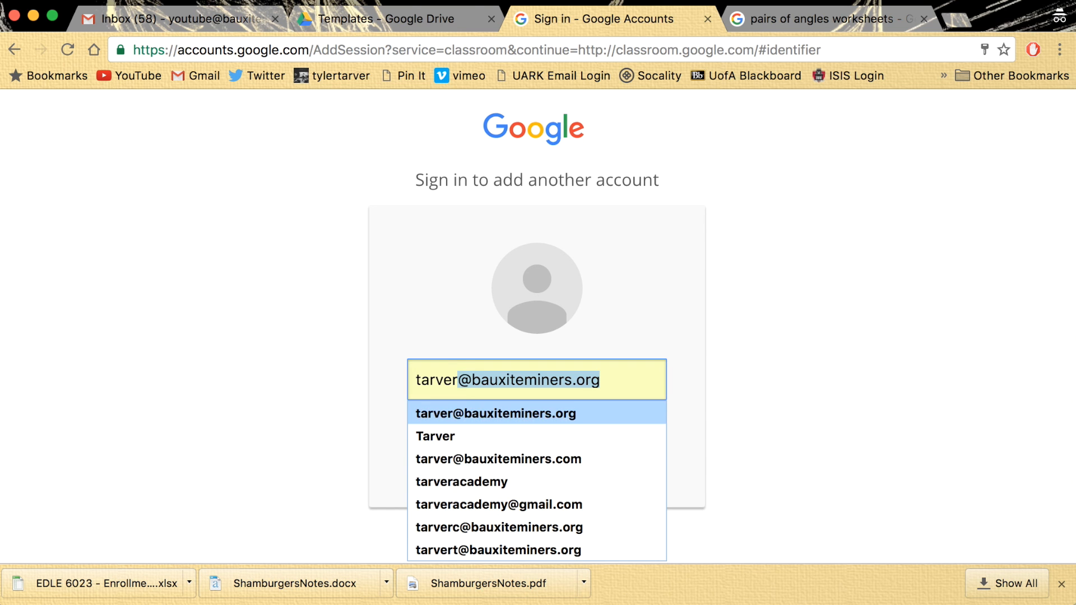
key("Return")
key("Return")
key("Return")
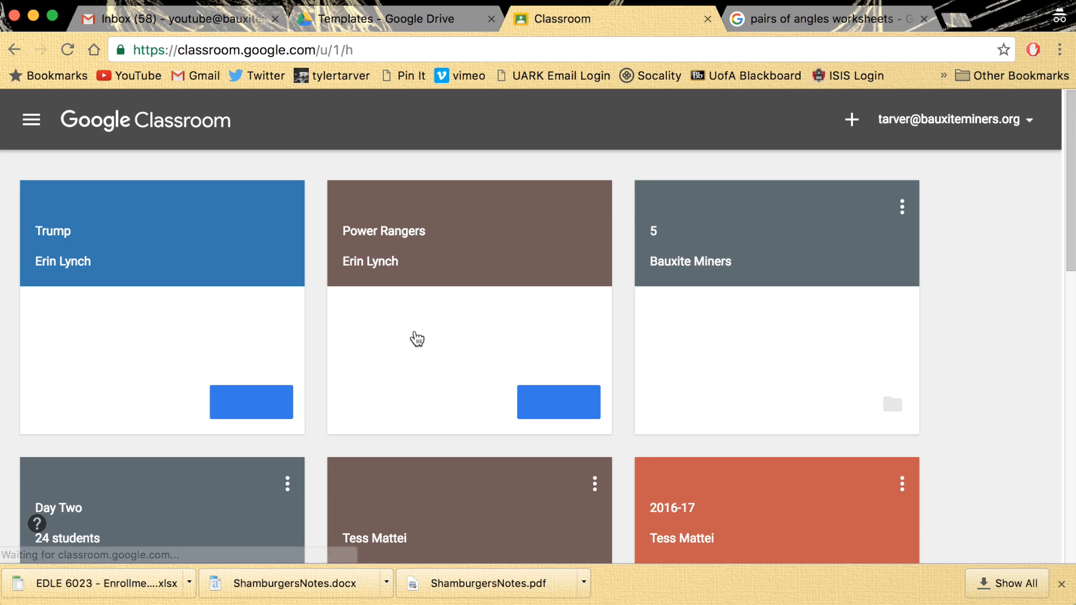
Find the Google Training 5 class by Bauxite Miners among the class cards and open it.
scroll(423, 304, "down", 5)
scroll(421, 305, "up", 4)
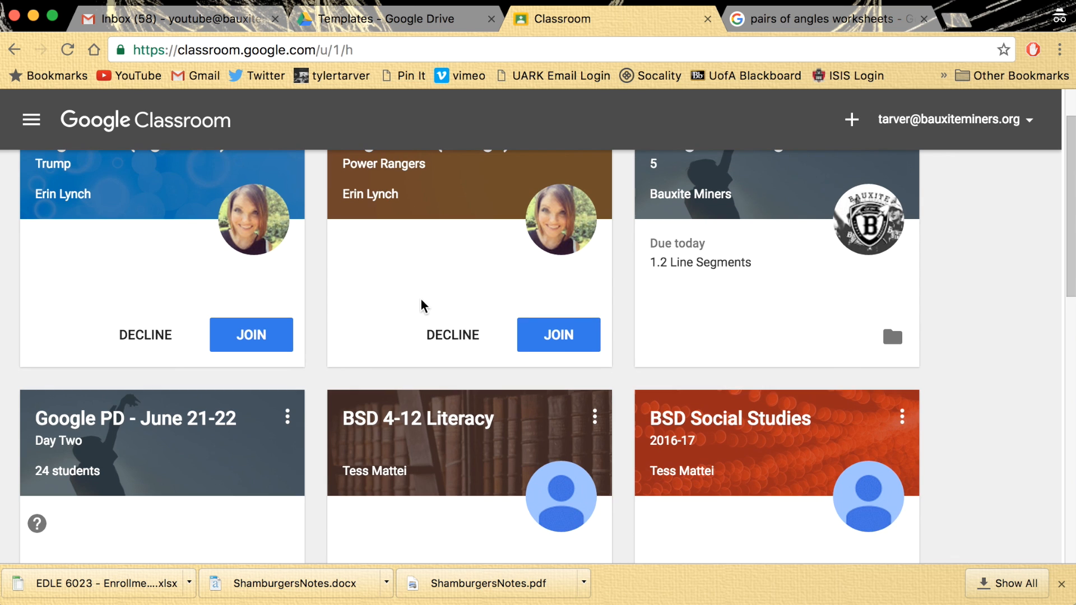
scroll(700, 230, "up", 1)
left_click(706, 213)
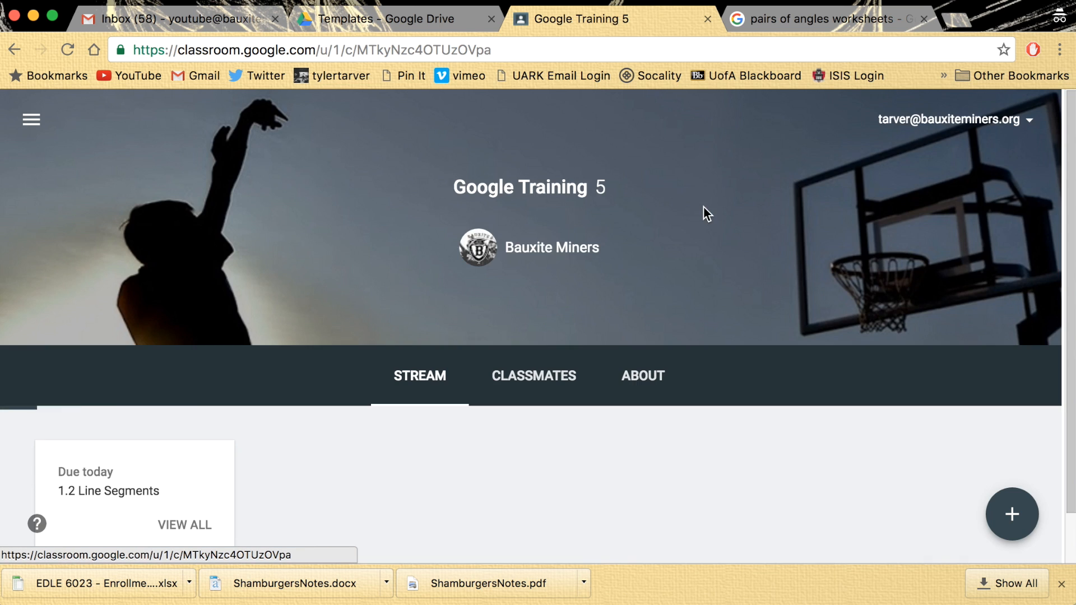
Dismiss the topic filter tip and examine the 1.4 Pairs of Angles post in the student's stream.
scroll(436, 445, "down", 3)
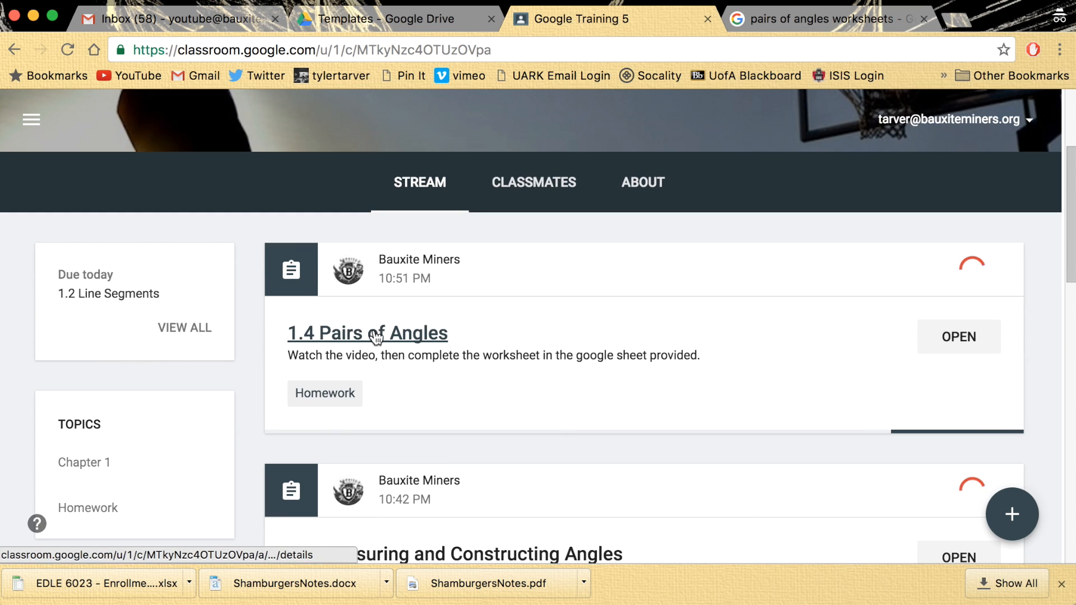
scroll(367, 394, "down", 3)
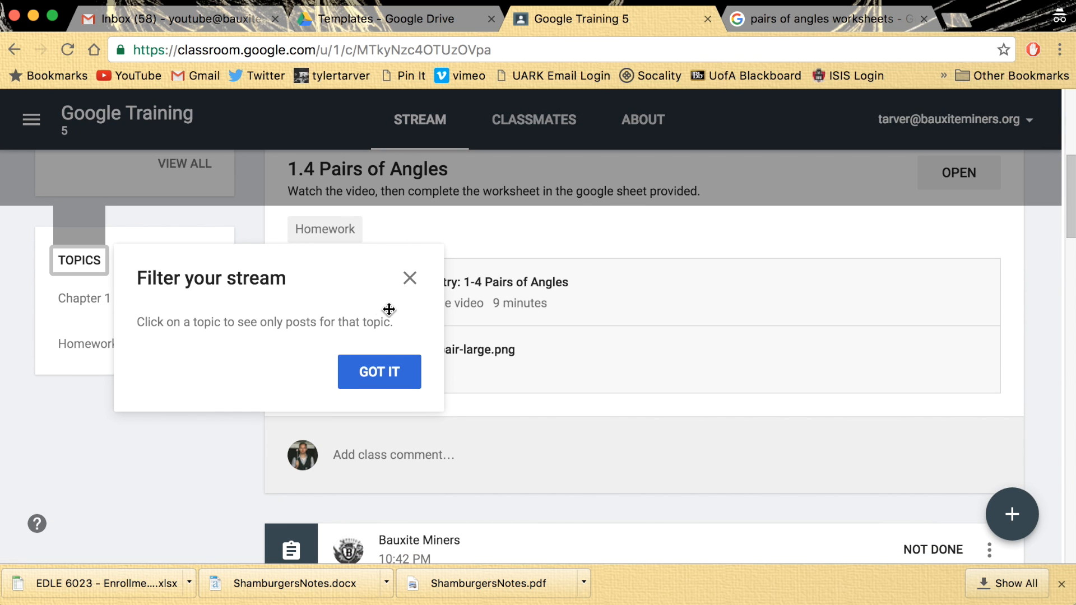
left_click(408, 280)
scroll(411, 288, "up", 4)
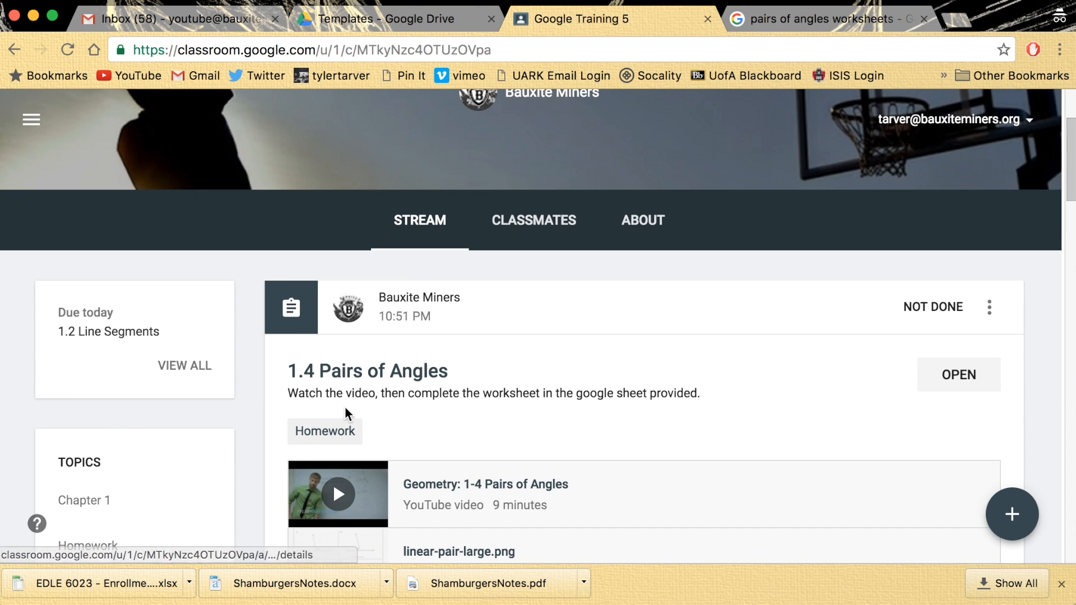
scroll(365, 341, "down", 2)
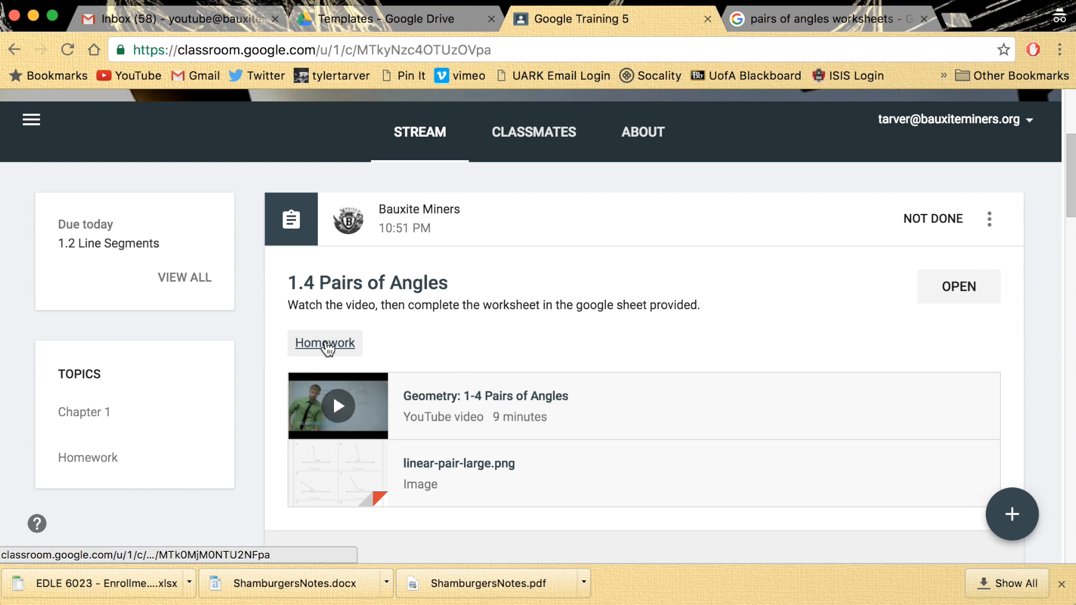
scroll(517, 364, "down", 1)
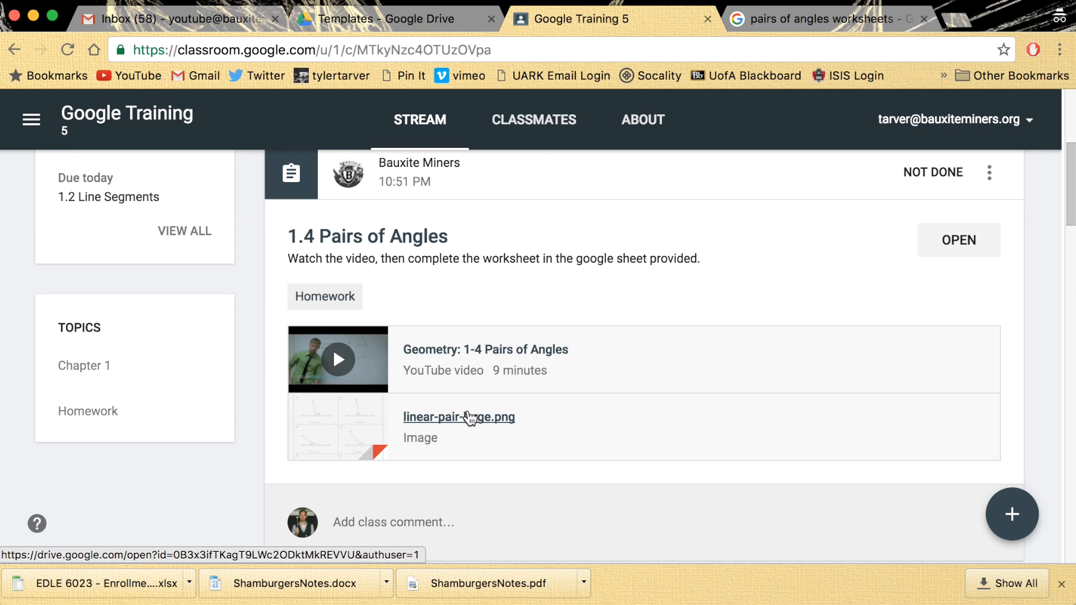
Open the 1.4 Pairs of Angles assignment as the student and review its attachments and the "Your work" section.
left_click(962, 240)
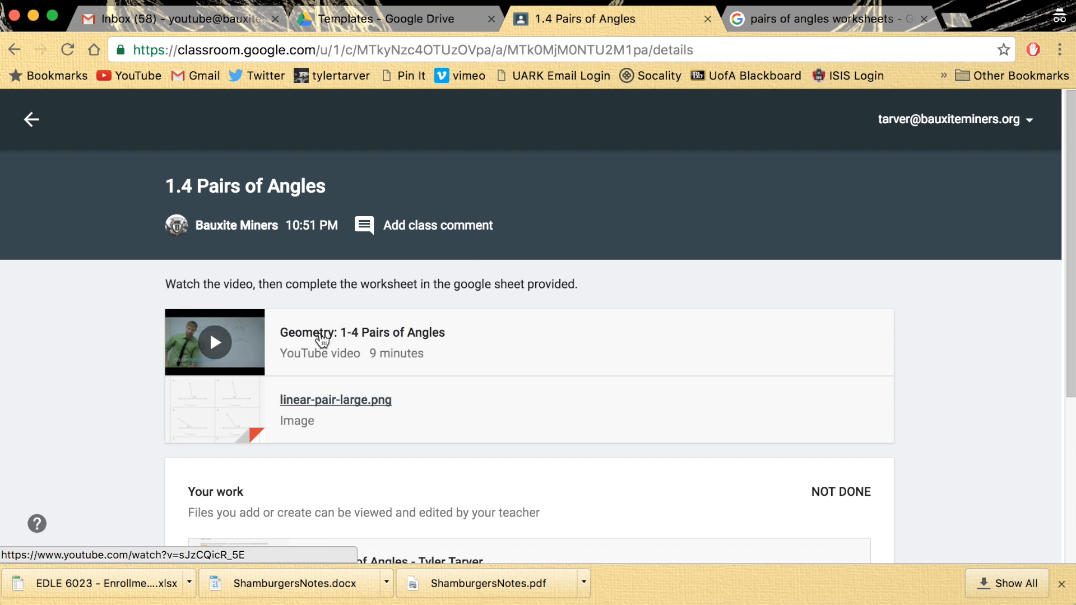
scroll(452, 369, "down", 3)
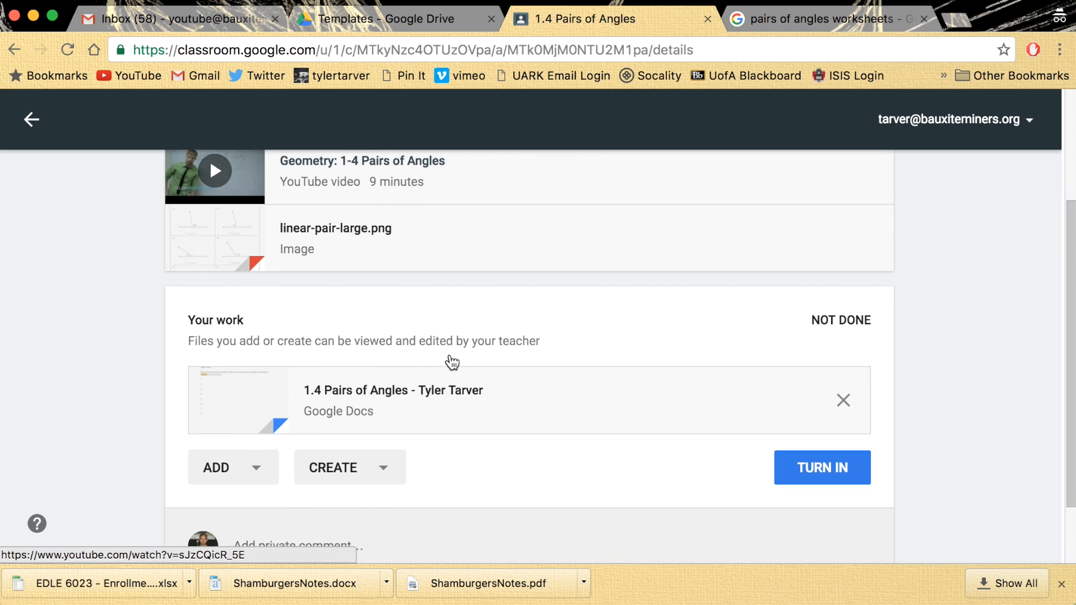
scroll(449, 361, "up", 2)
scroll(452, 361, "up", 2)
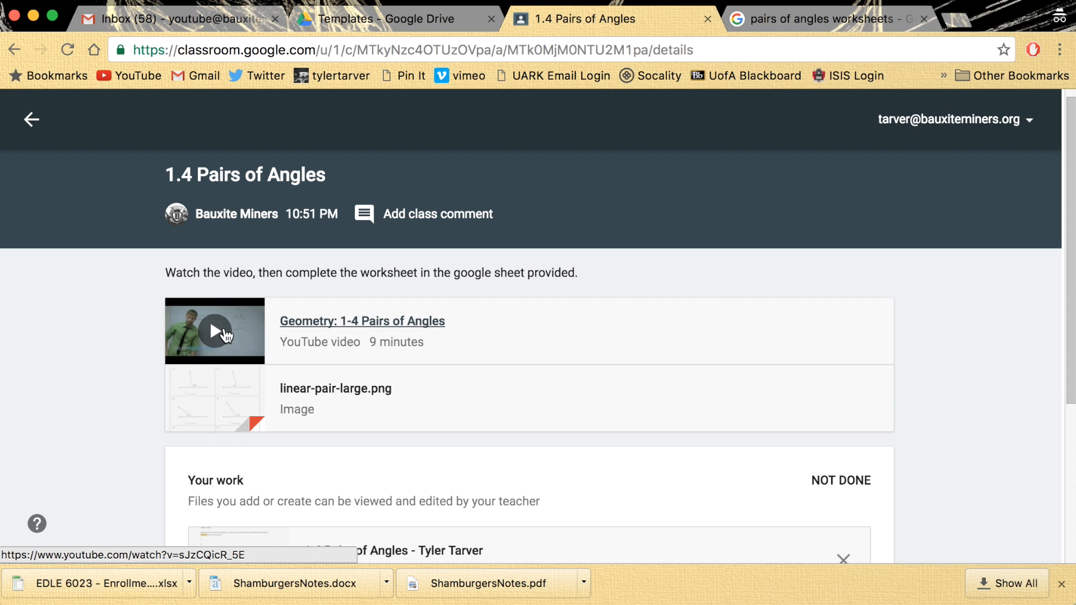
Play the attached video "Geometry: 1-4 Pairs of Angles" in the preview and close it.
left_click(226, 335)
left_click(535, 326)
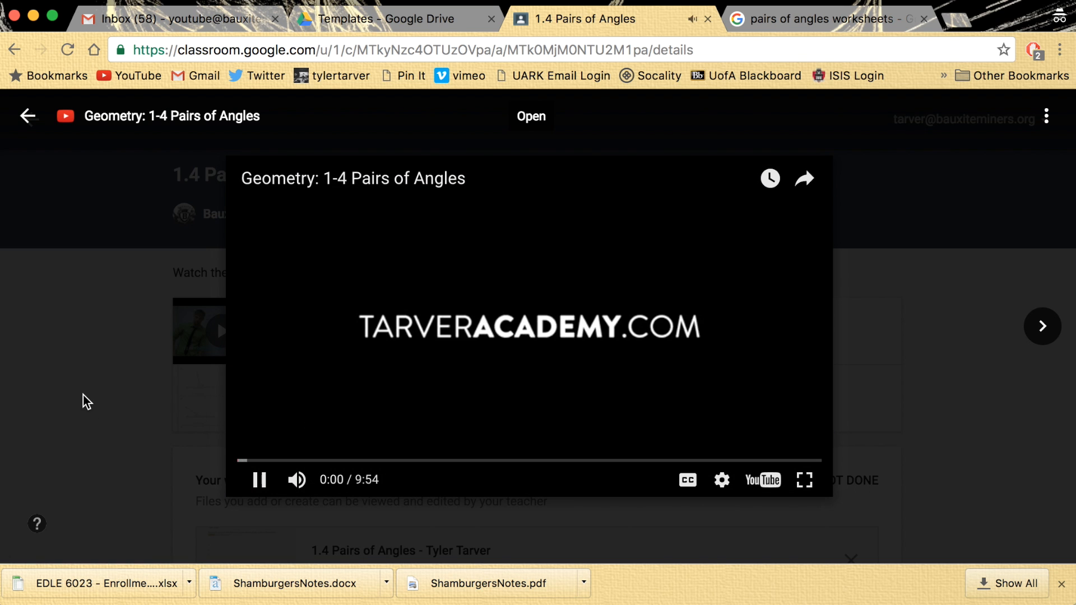
left_click(83, 395)
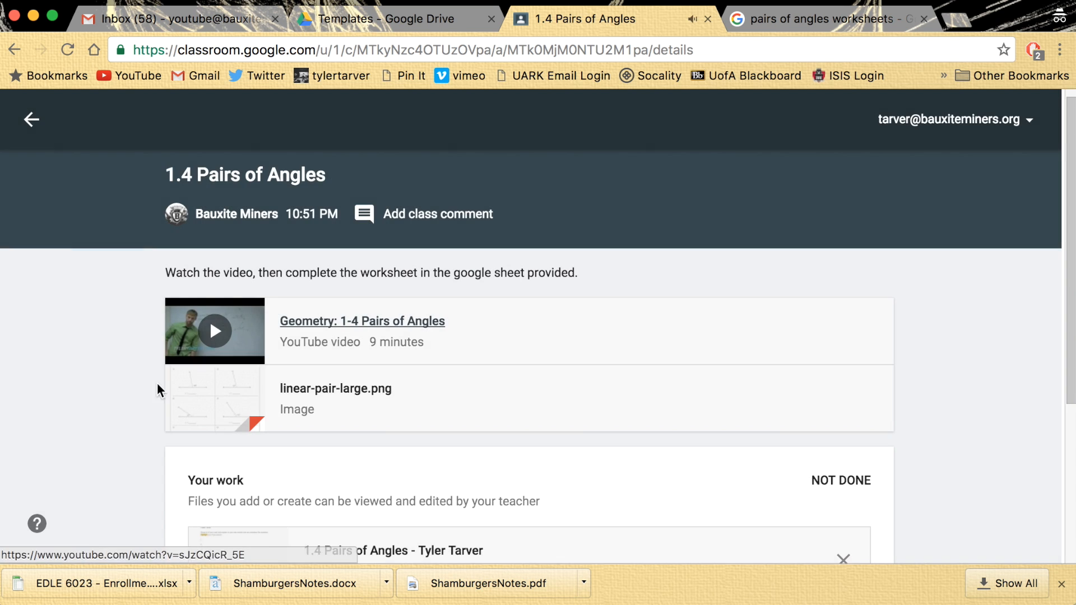
Preview the attached image linear-pair-large.png and check the additional options available for it.
left_click(319, 390)
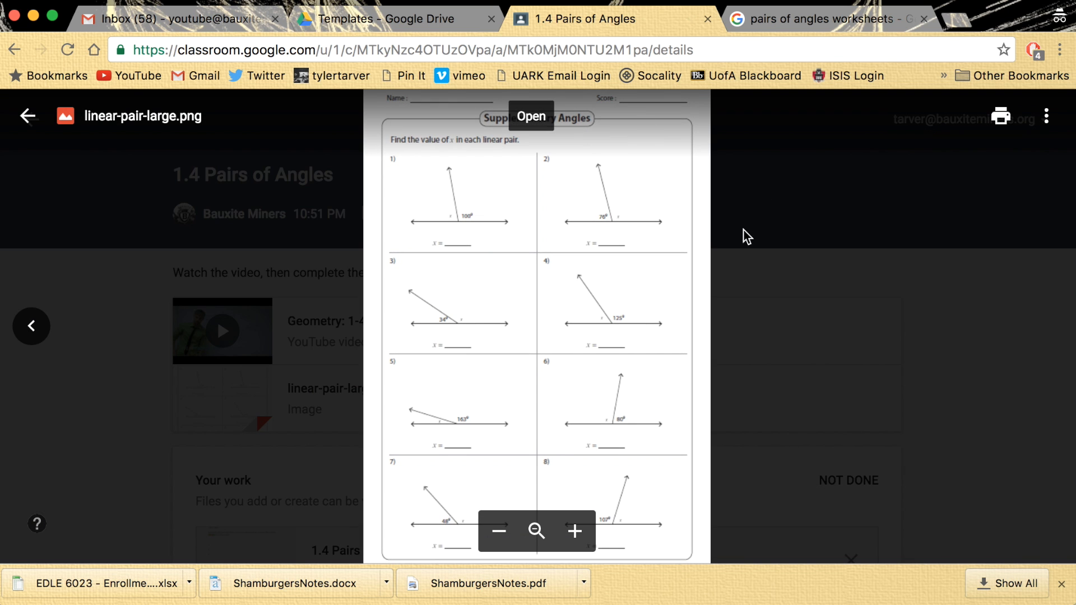
left_click(1046, 116)
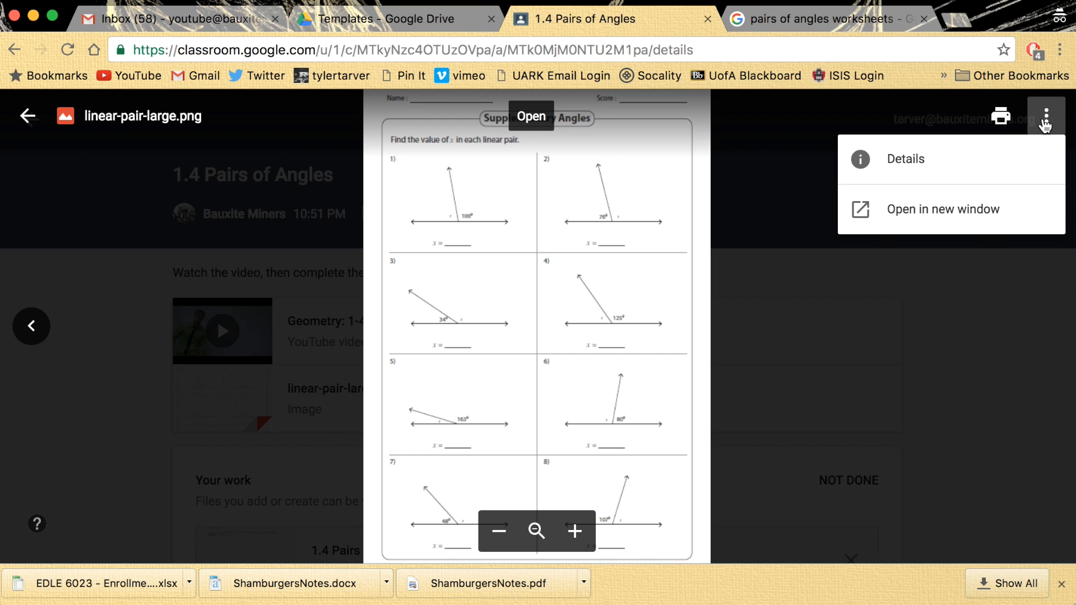
left_click(821, 338)
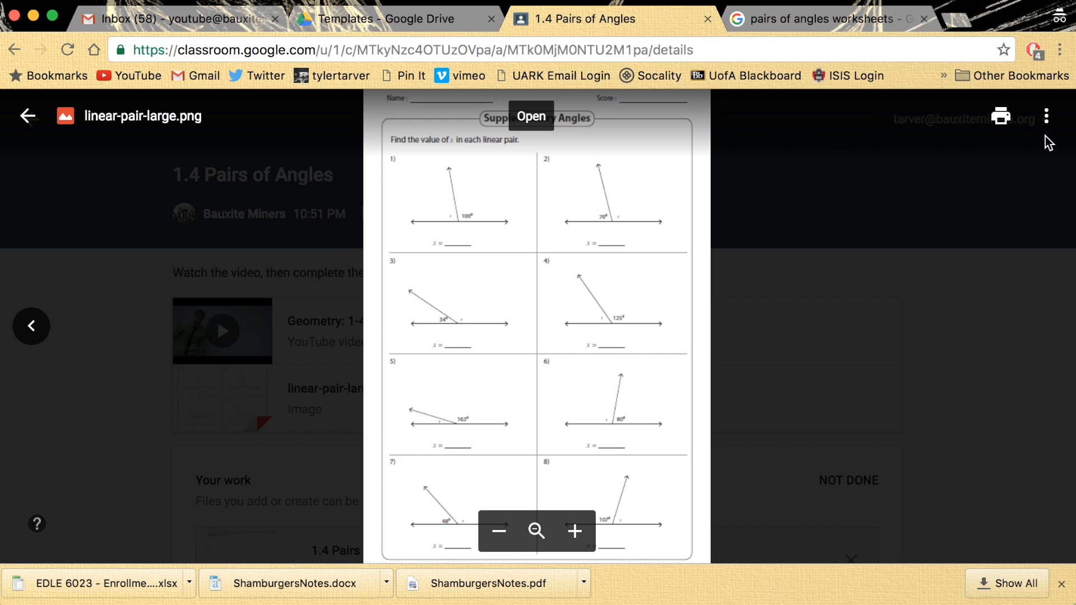
Try to open linear-pair-large.png in its own window, close the account page and leave the image preview.
left_click(1047, 116)
left_click(937, 212)
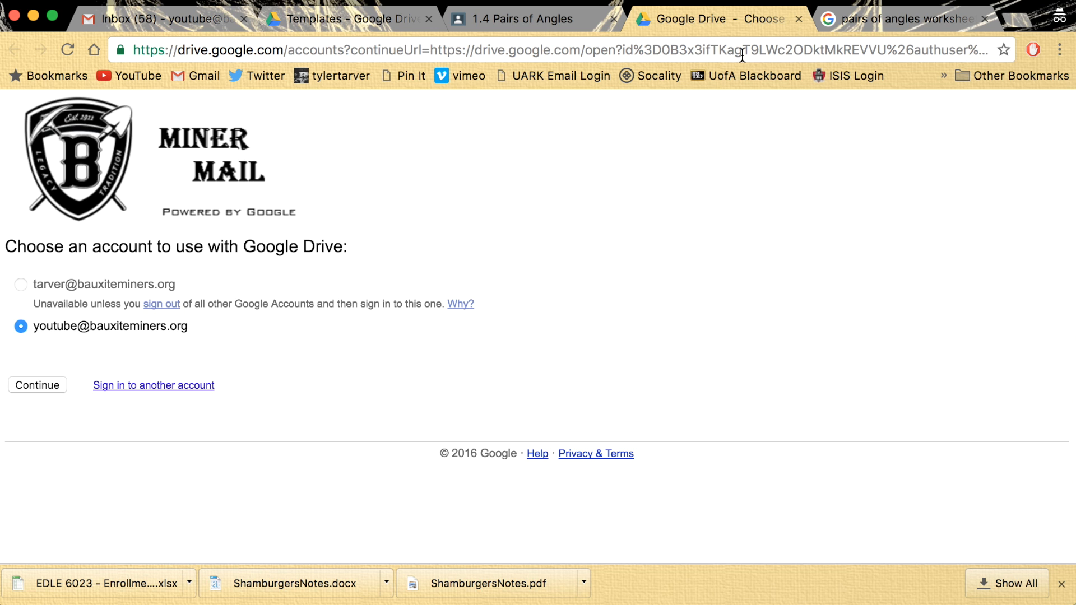
left_click(799, 23)
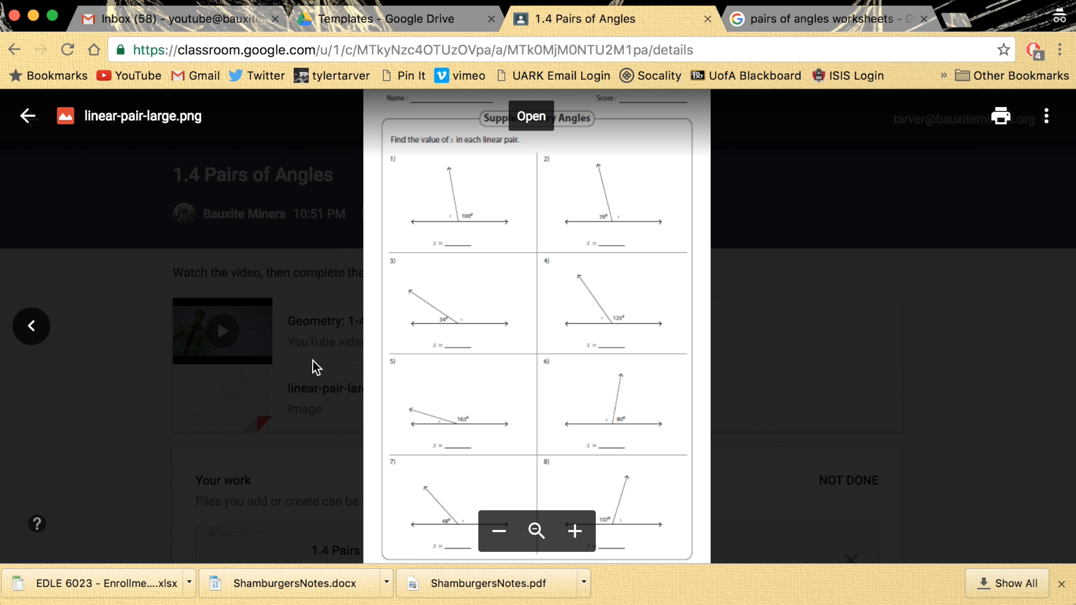
left_click(870, 230)
Open the student's 1.4 Pairs of Angles document copy from "Your work", continuing with the preselected teacher account.
scroll(243, 442, "down", 3)
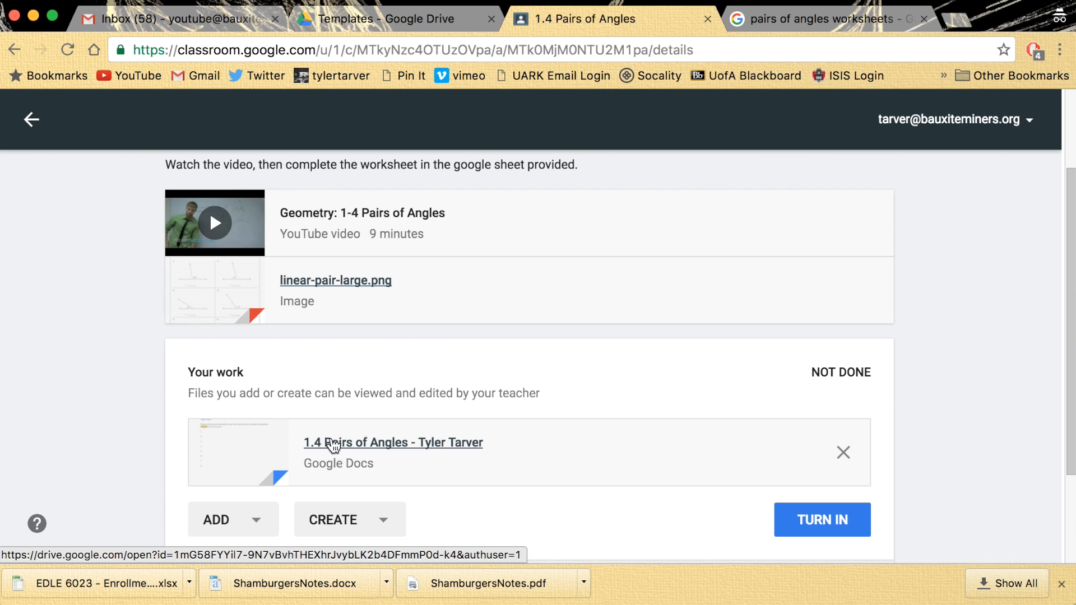
scroll(298, 400, "down", 3)
left_click(356, 371)
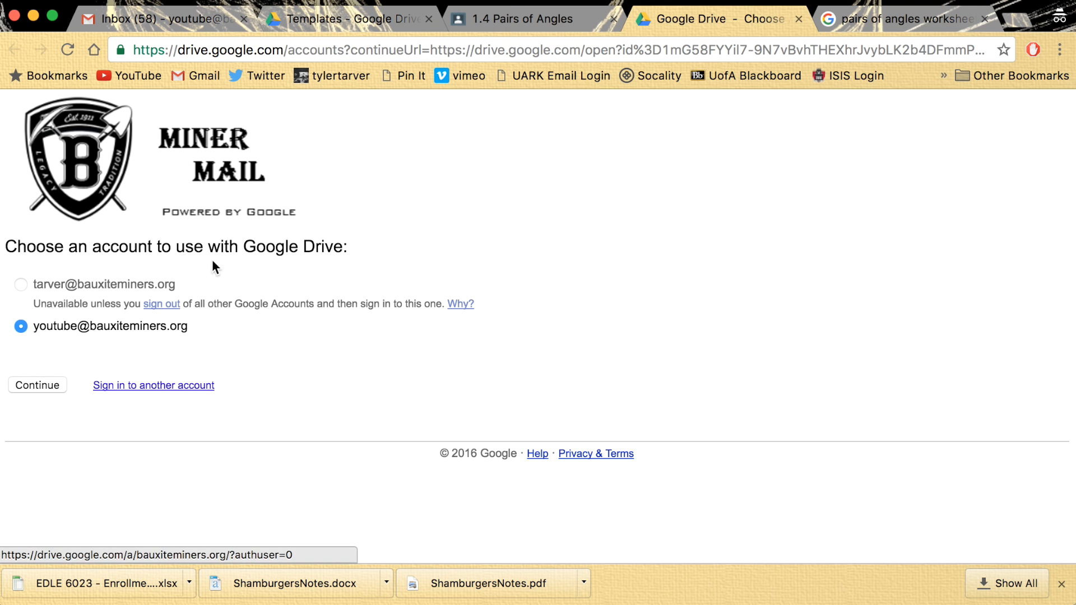
left_click(45, 385)
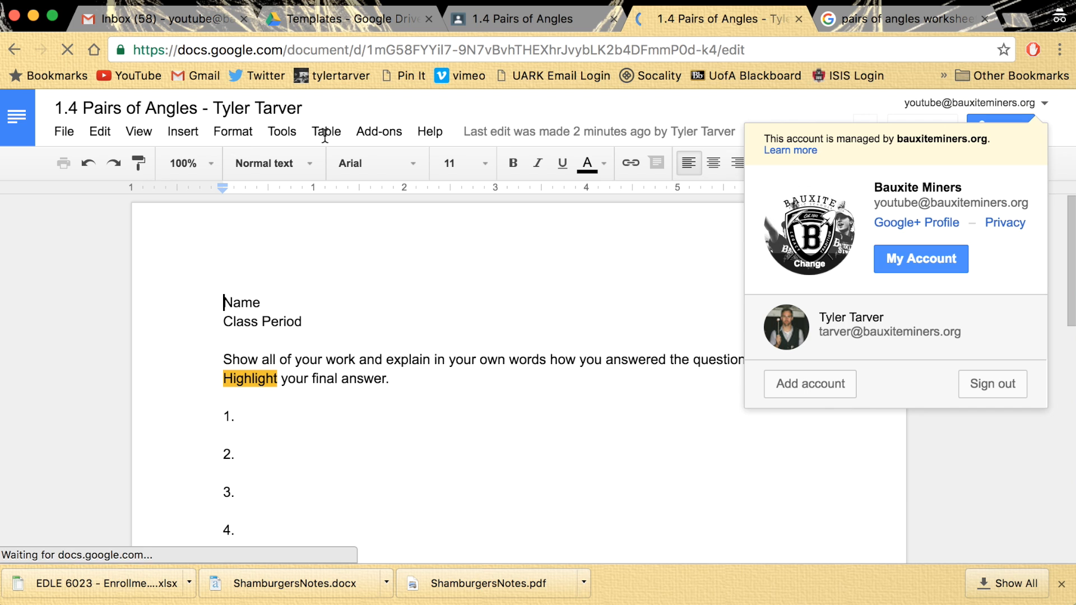
left_click(584, 286)
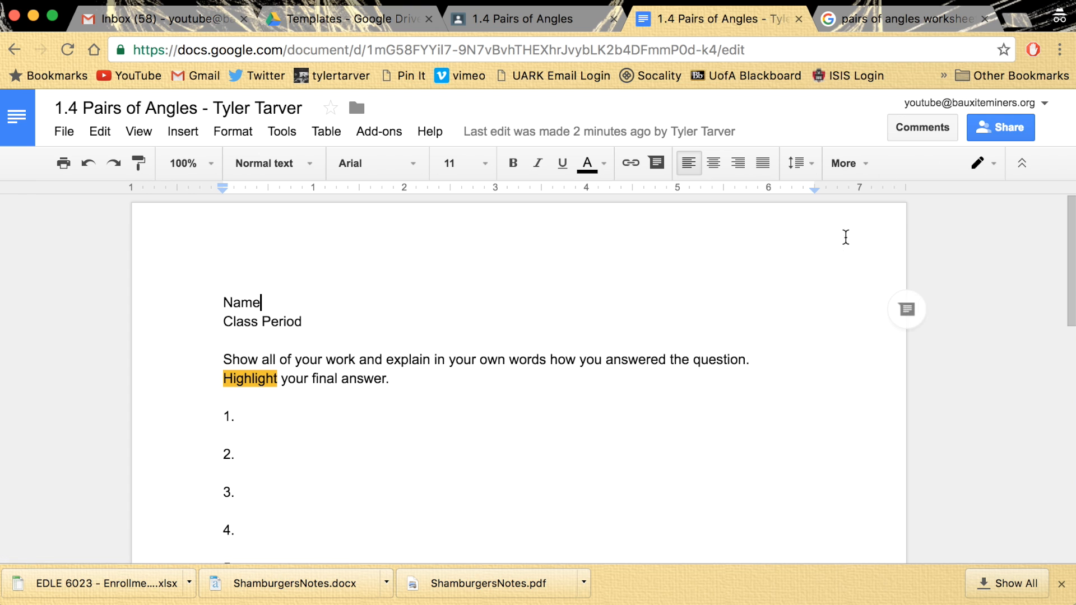
Try to switch the open document to the student account and close the account selection page.
left_click(1026, 104)
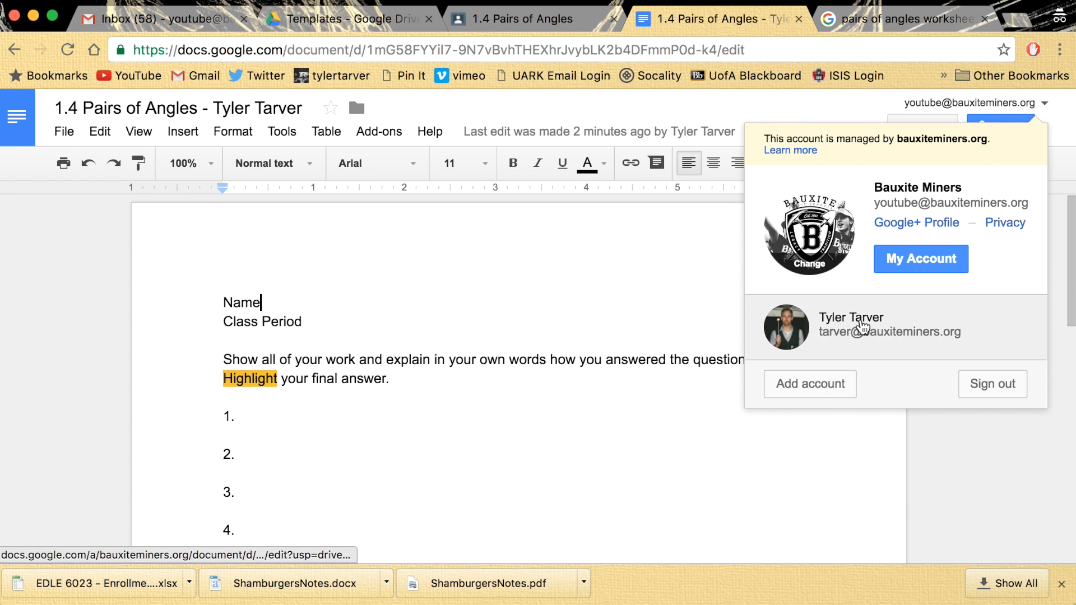
left_click(860, 328)
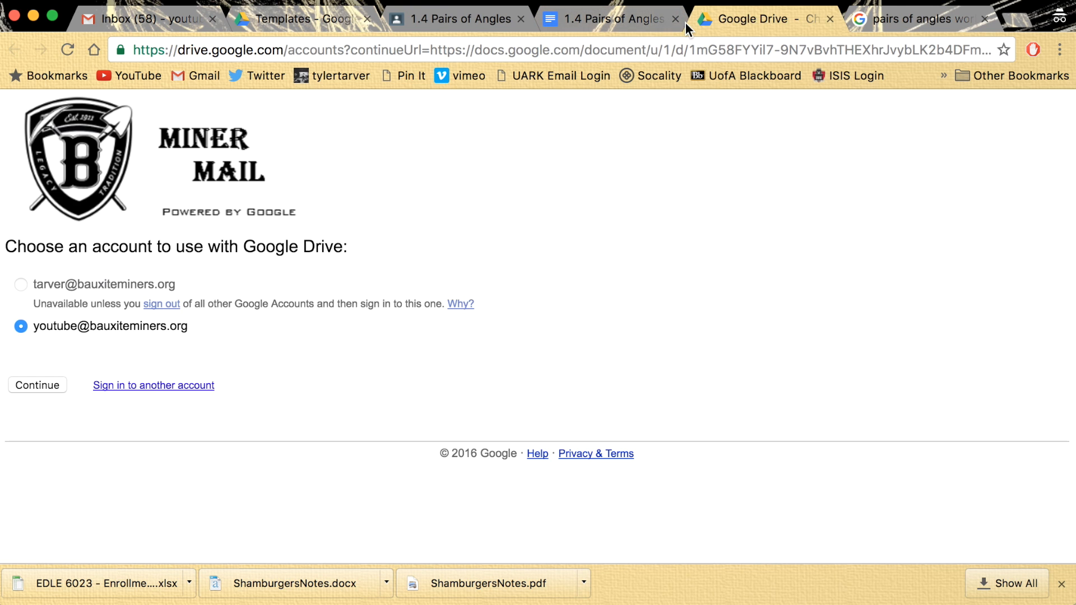
left_click(831, 19)
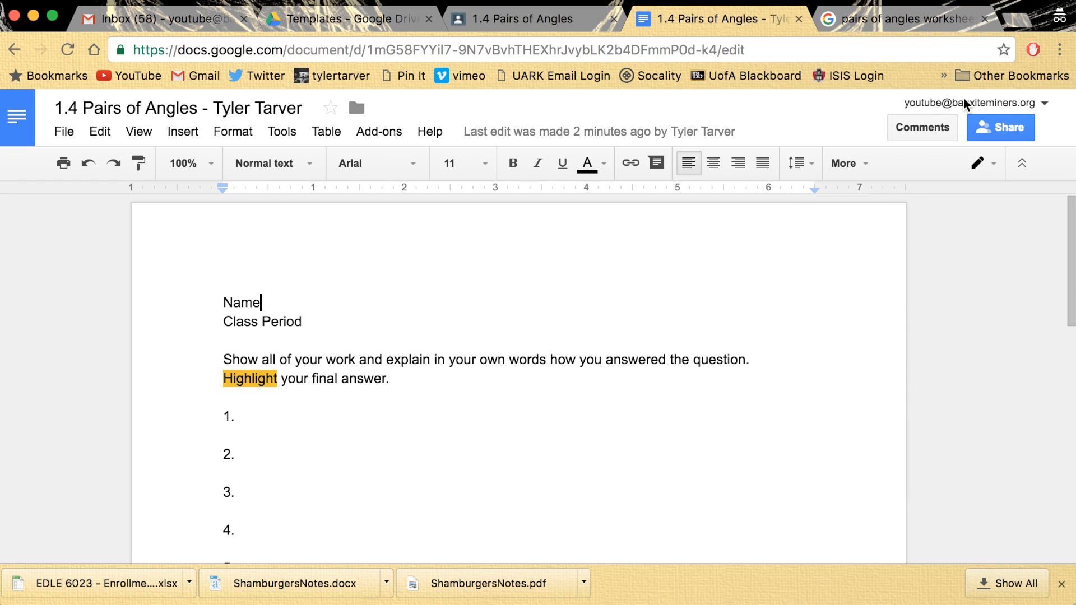
Sign out of the Google accounts and sign back in to the student account by entering its password.
left_click(963, 98)
left_click(1008, 390)
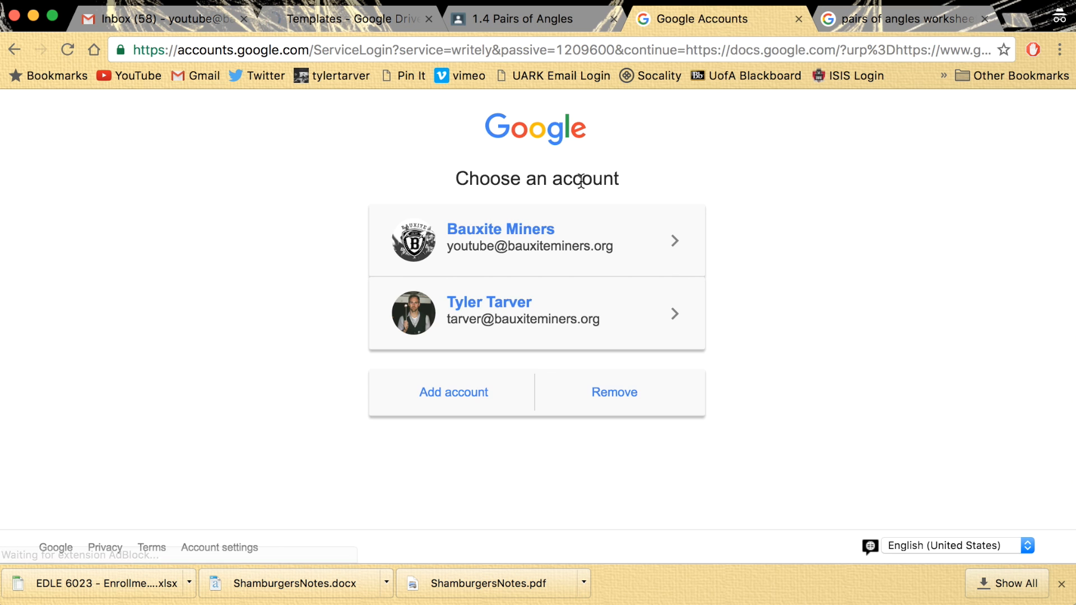
left_click(476, 309)
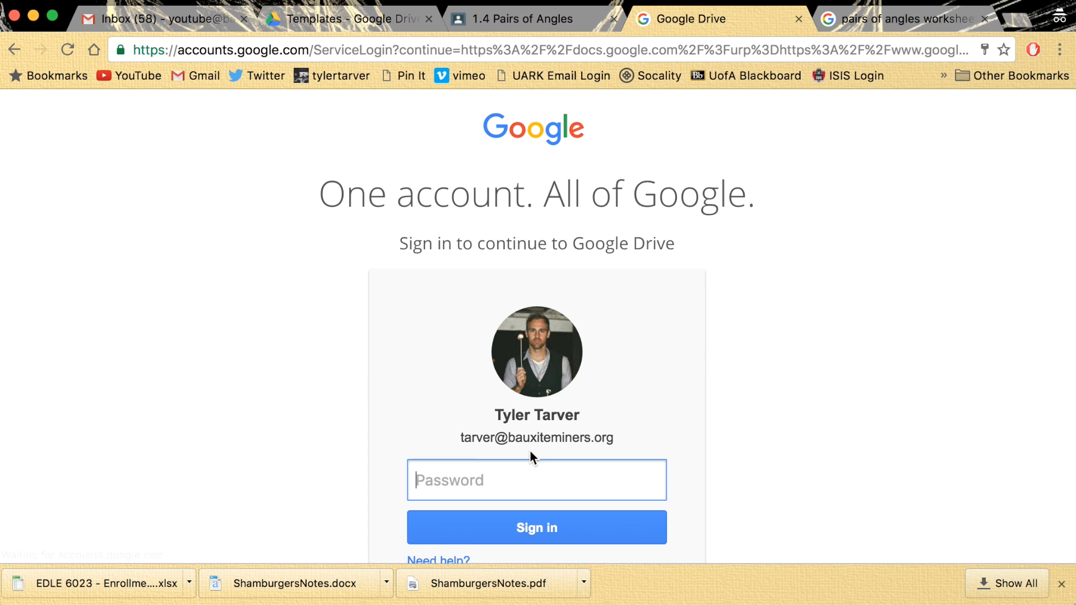
type("••")
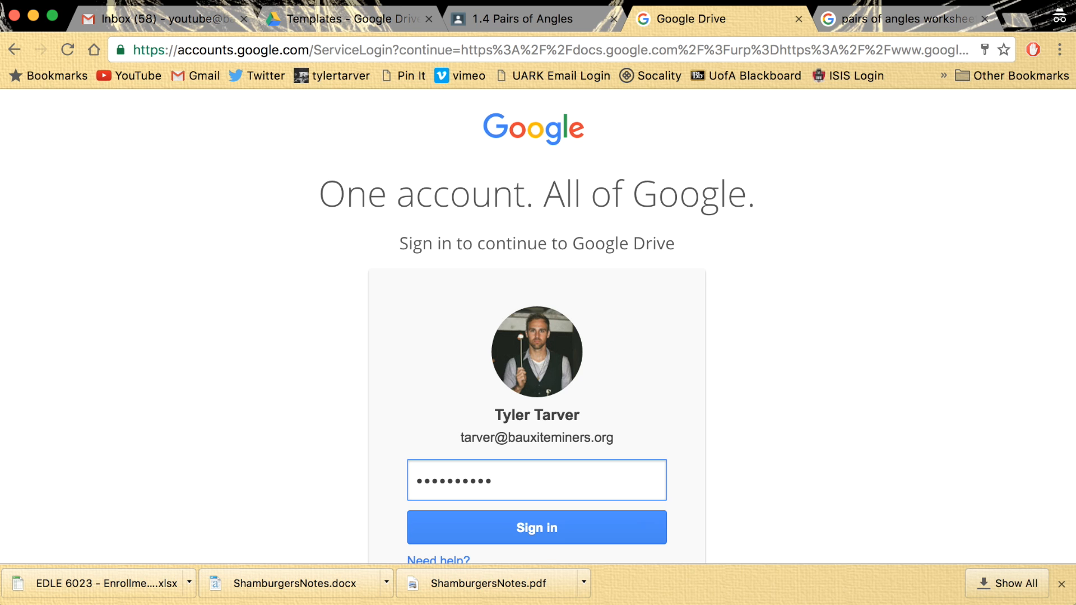
type("••••••••")
key("Return")
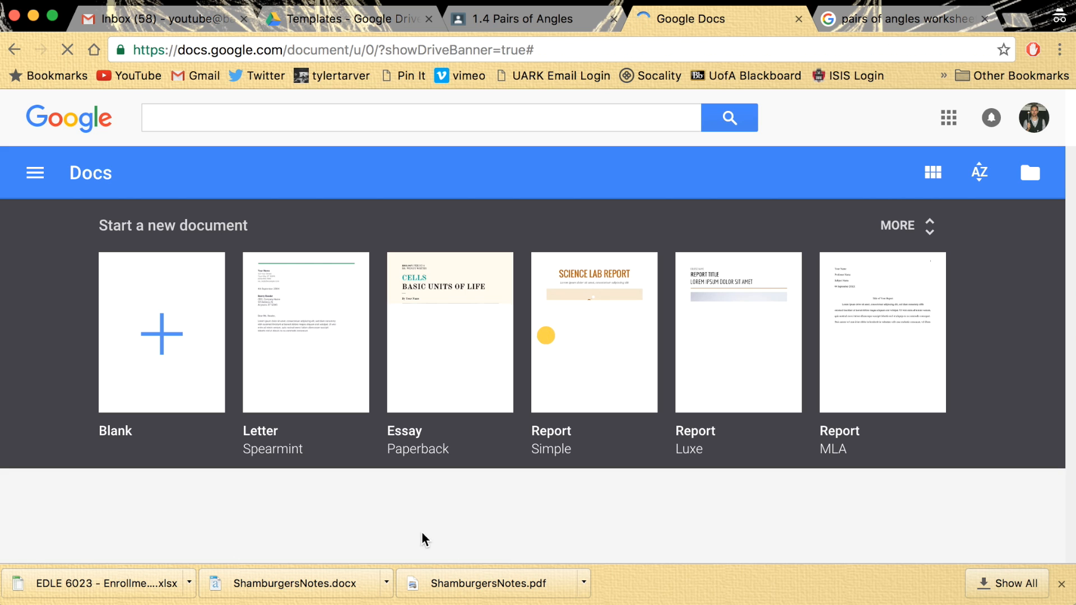
Close the Docs home page and reopen the student's document copy from the 1.4 Pairs of Angles assignment.
left_click(799, 20)
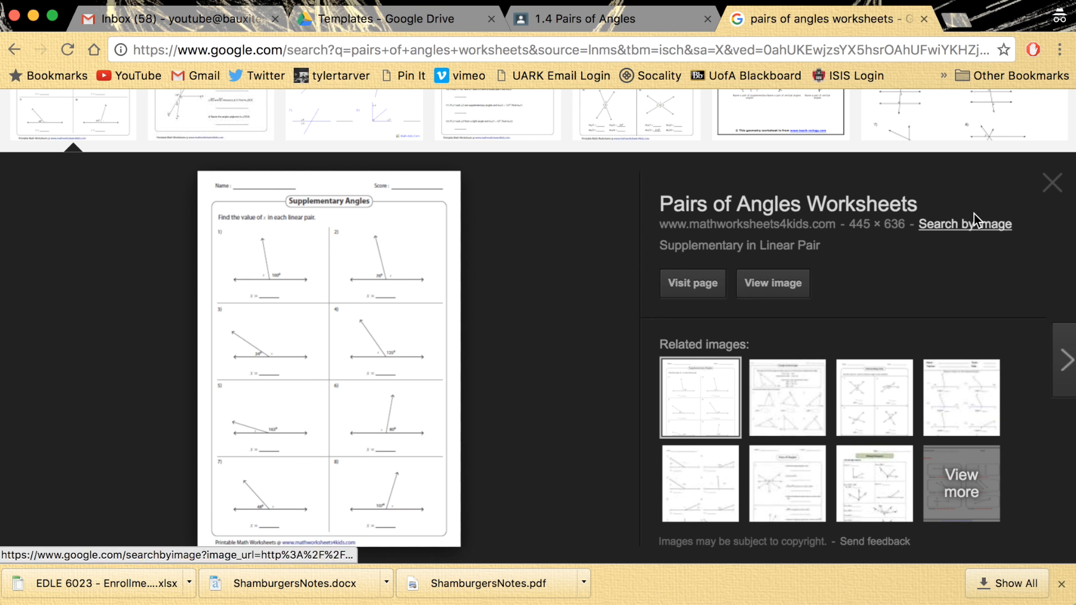
left_click(618, 25)
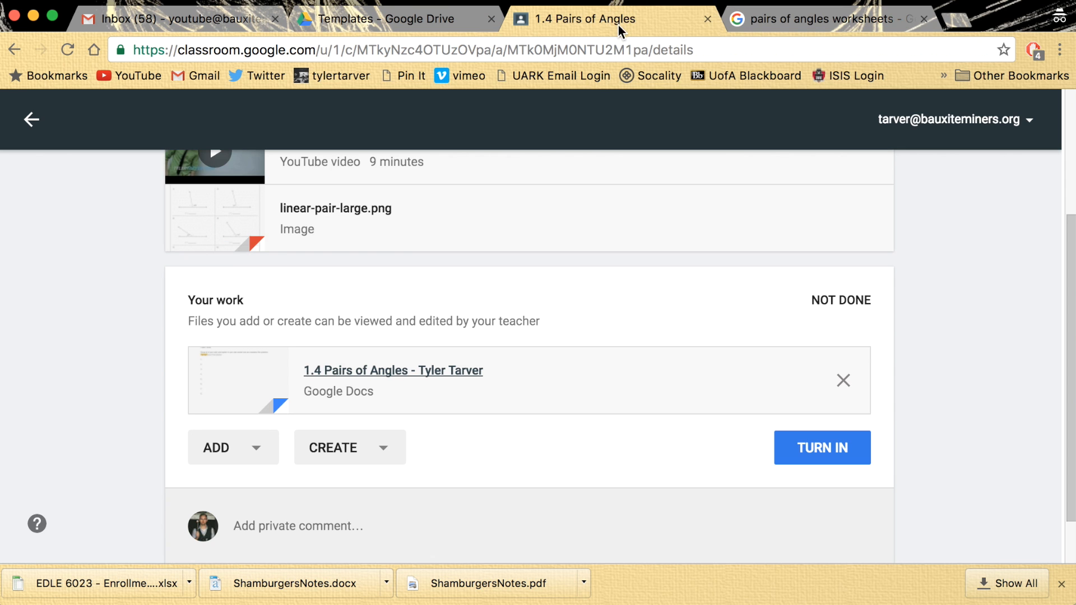
left_click(394, 372)
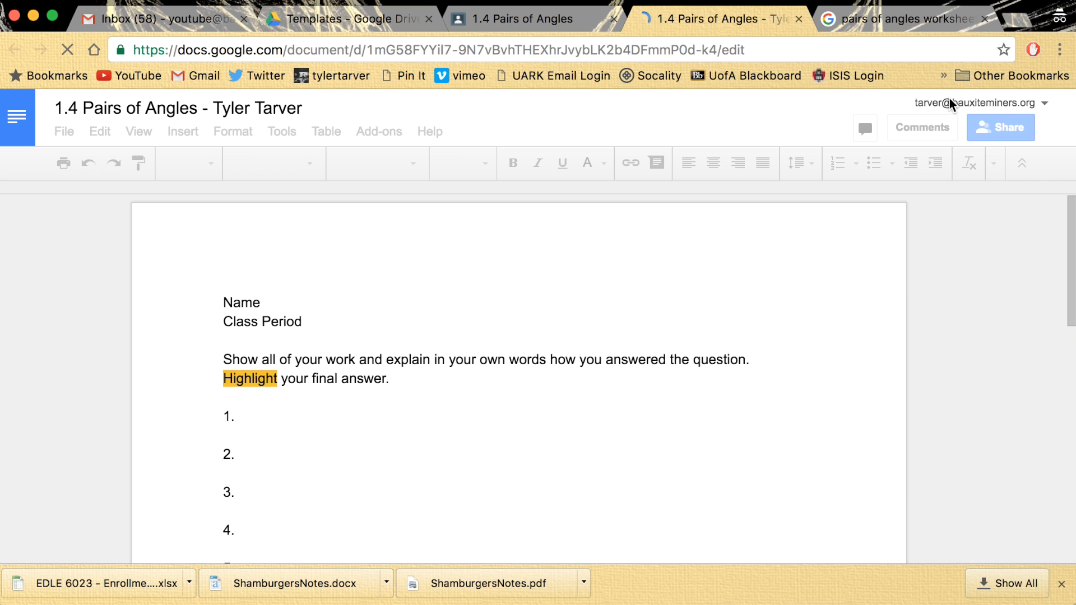
Fill in the student's full name after "Name -" and enter 5 as the class period.
left_click(325, 300)
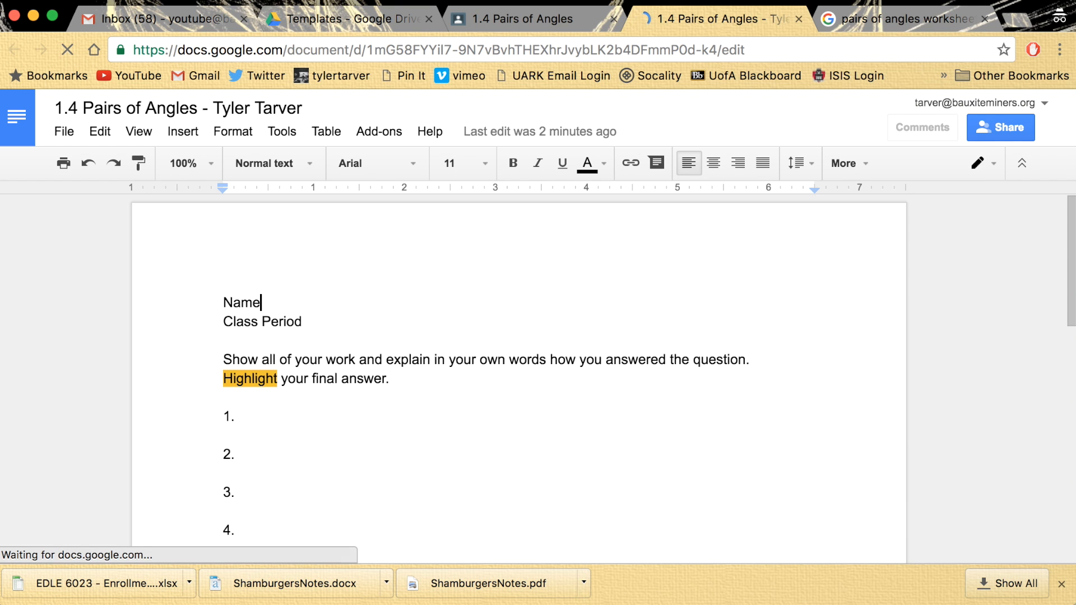
type("- Tly")
key("BackSpace")
key("BackSpace")
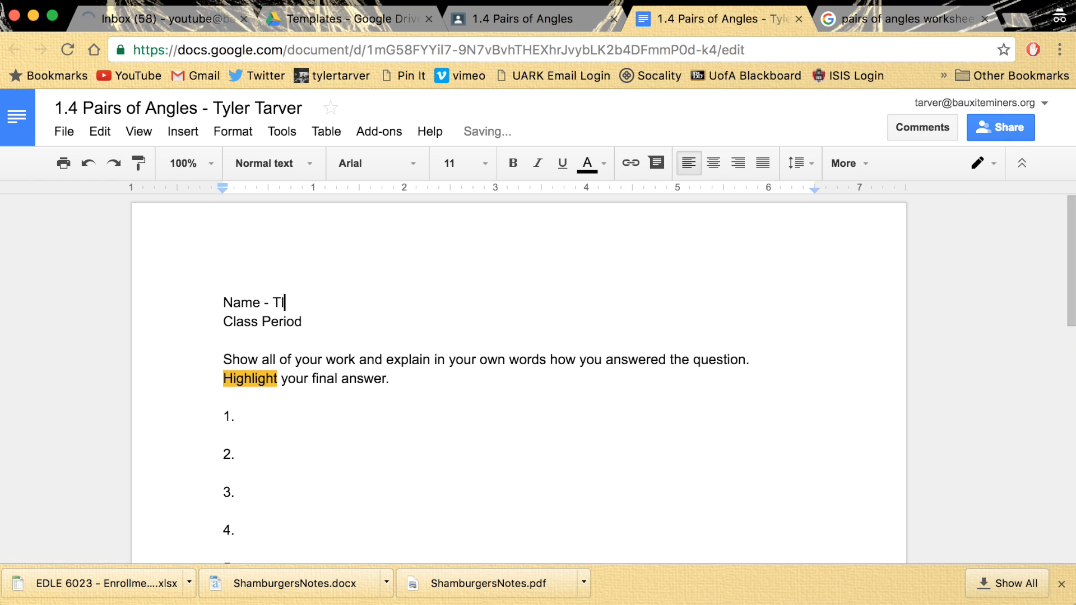
type("yler Tarver")
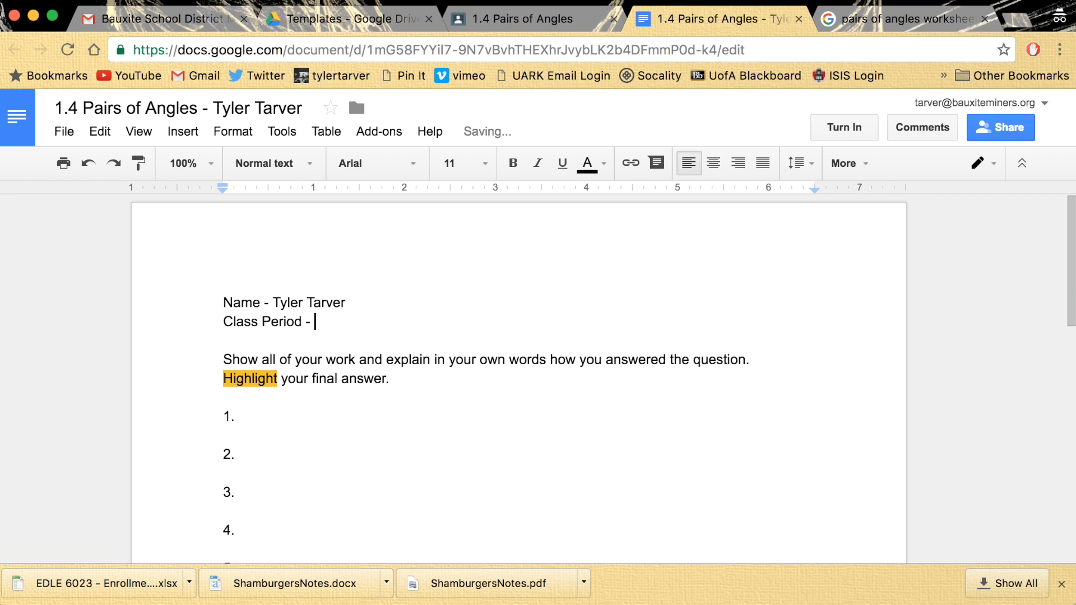
Write a placeholder answer for question 1 as an indented list item ending with "final answer".
left_click(339, 409)
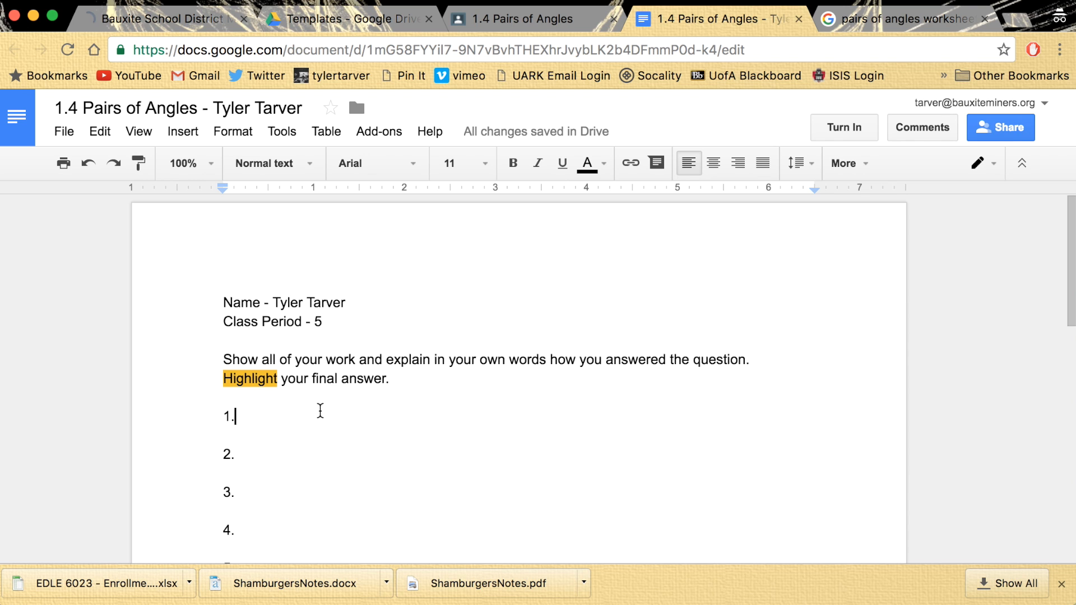
key("Tab")
type("answerd;l")
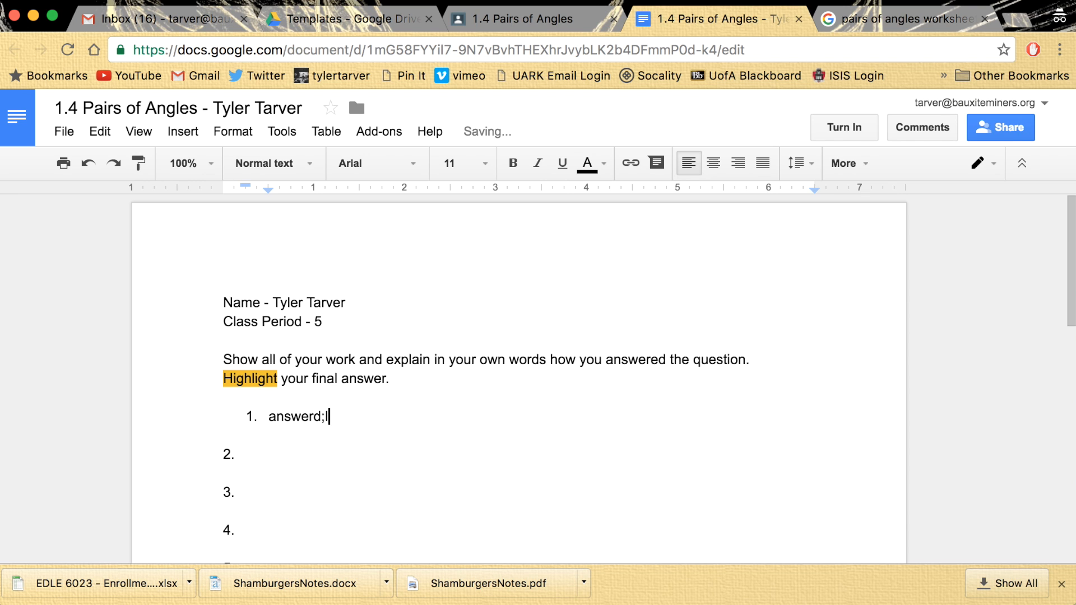
type("fkjasdl;fkjasdl;fkjasdlk;fjasdlkf;asd final answer")
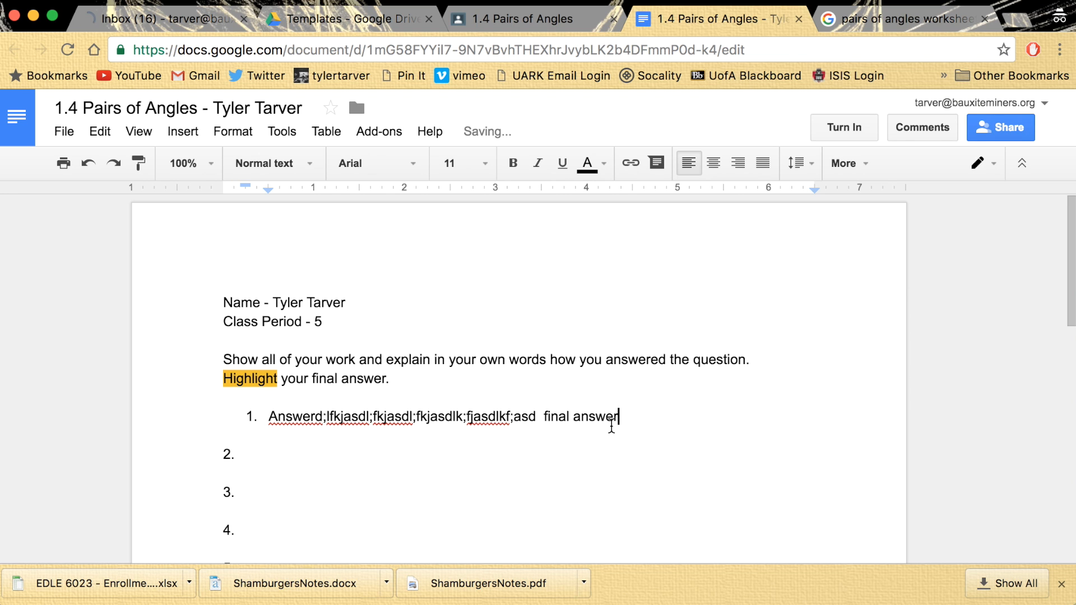
Highlight the words "final answer" in question 1 with the same yellow-orange as the word "Highlight" in the instructions.
left_click_drag(620, 416, 545, 416)
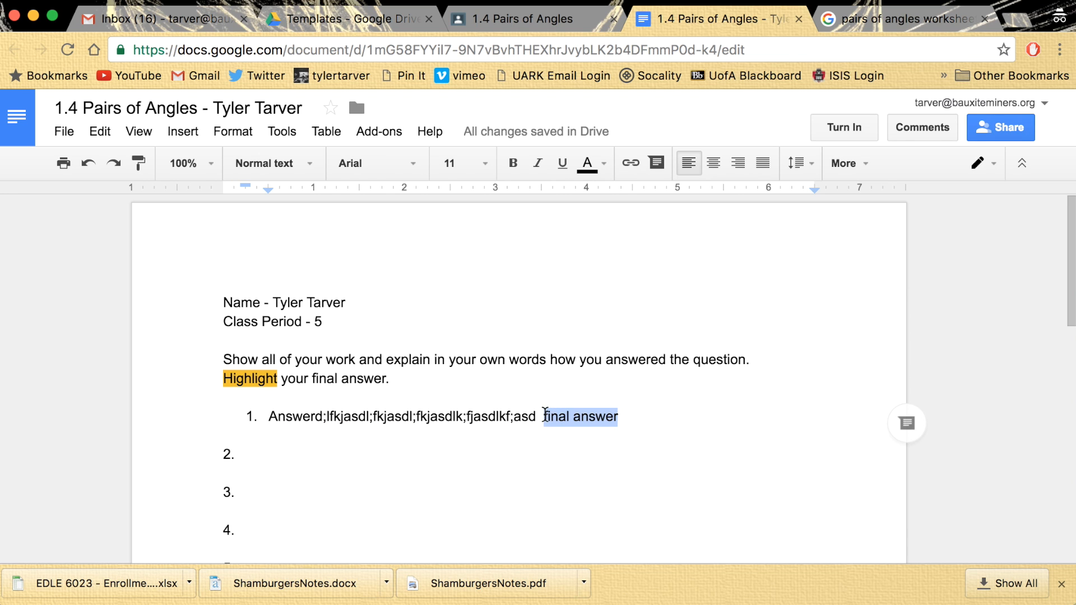
left_click(588, 163)
left_click(689, 199)
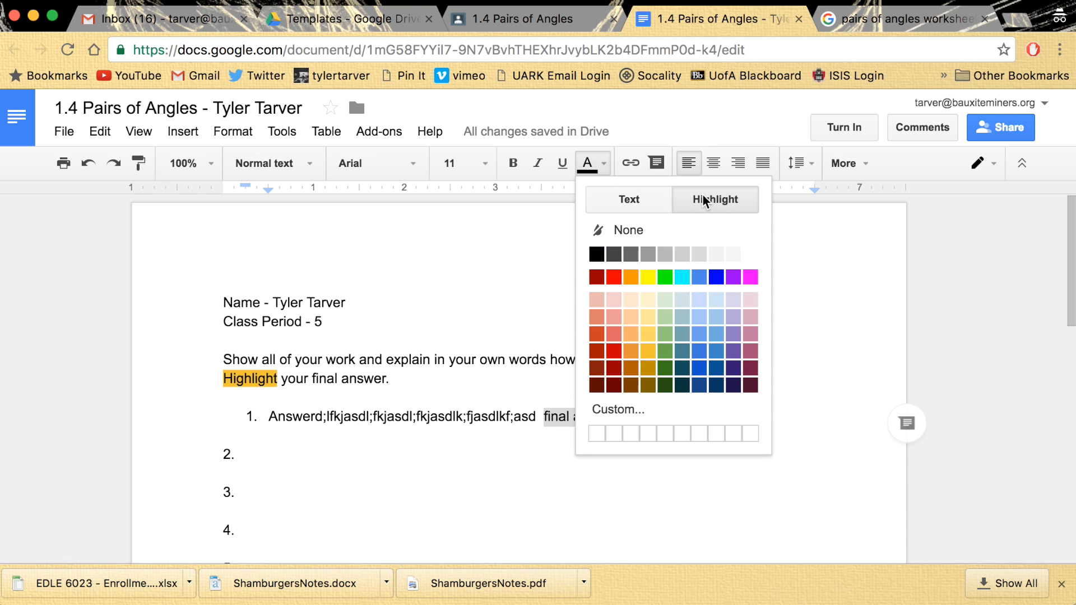
left_click(651, 339)
left_click(622, 440)
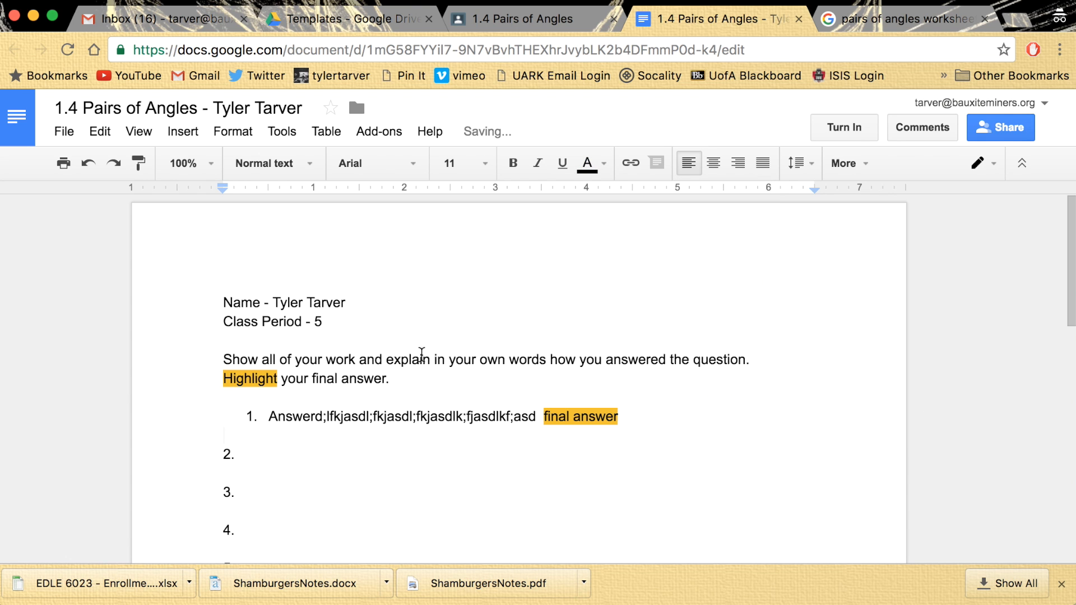
Close the document and turn in the 1.4 Pairs of Angles assignment with its attached document, confirming the submission.
left_click(799, 18)
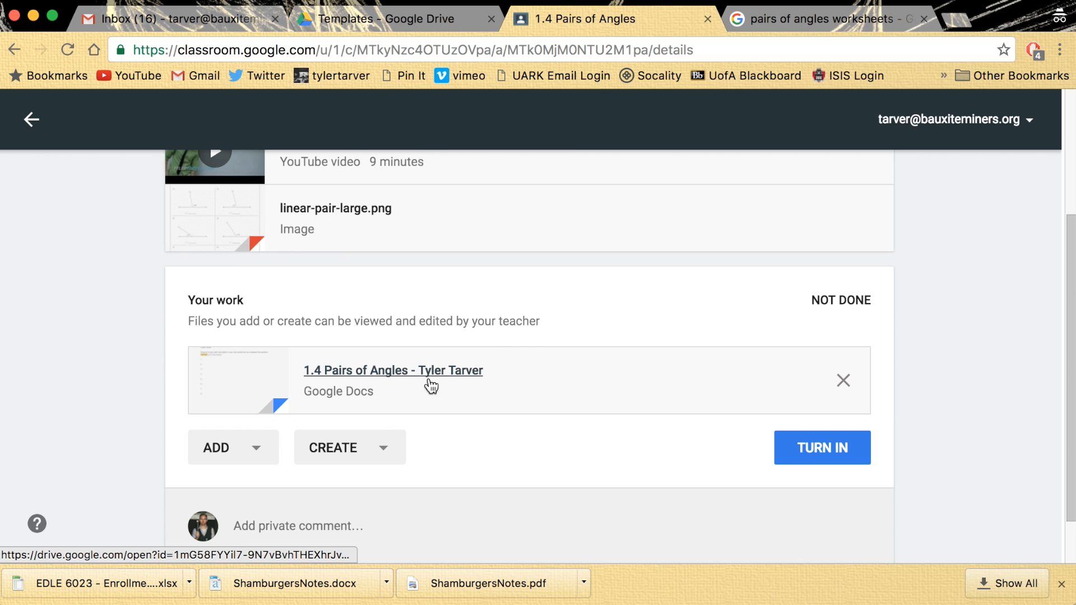
left_click(818, 448)
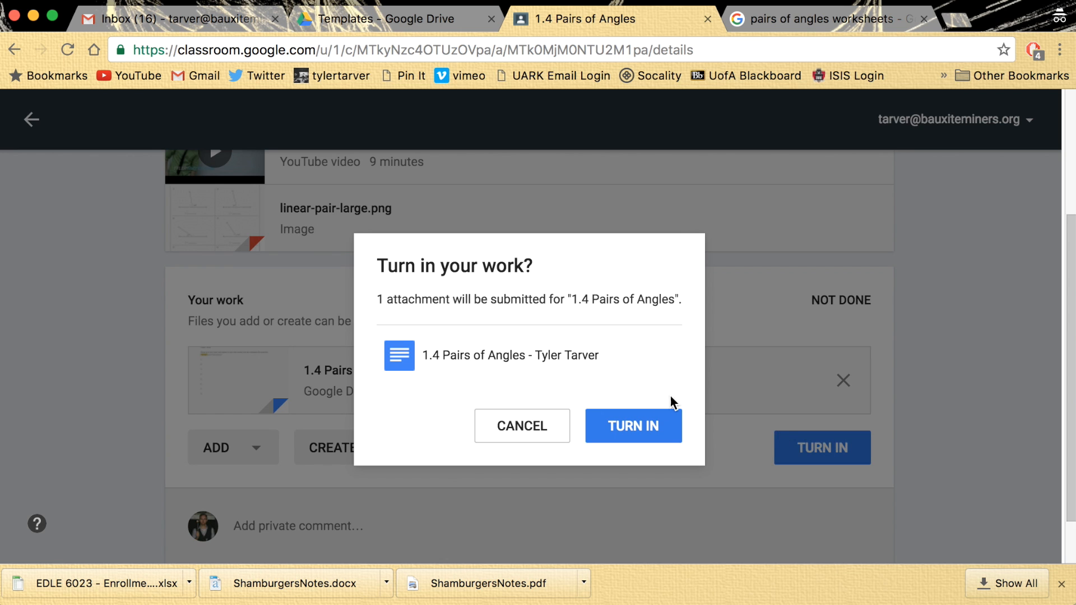
left_click(649, 429)
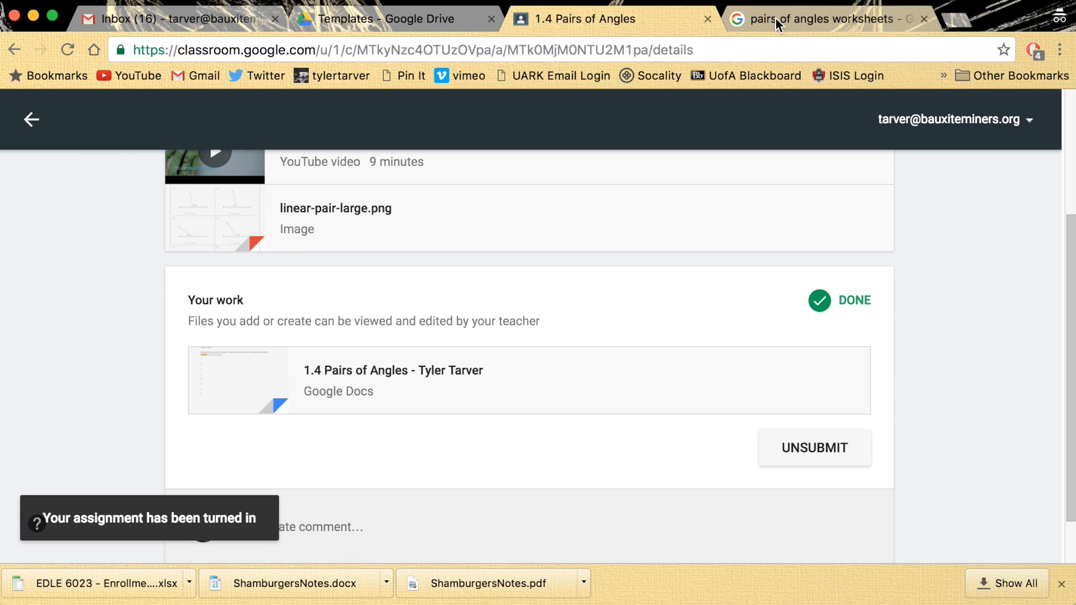
Return to the Templates folder in Google Drive and retry the signed-out teacher session.
left_click(776, 18)
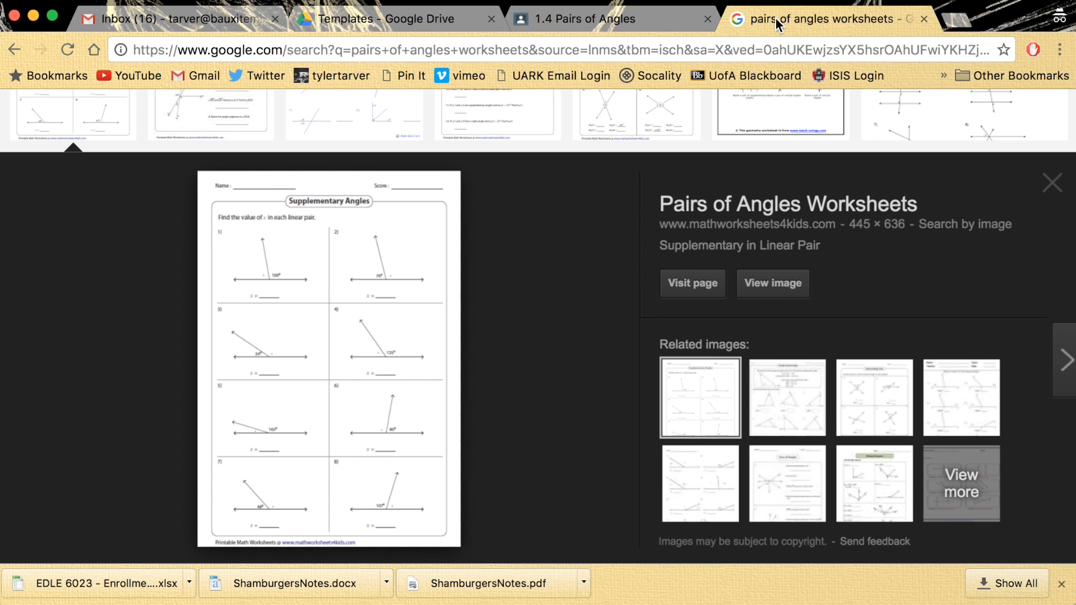
left_click(429, 21)
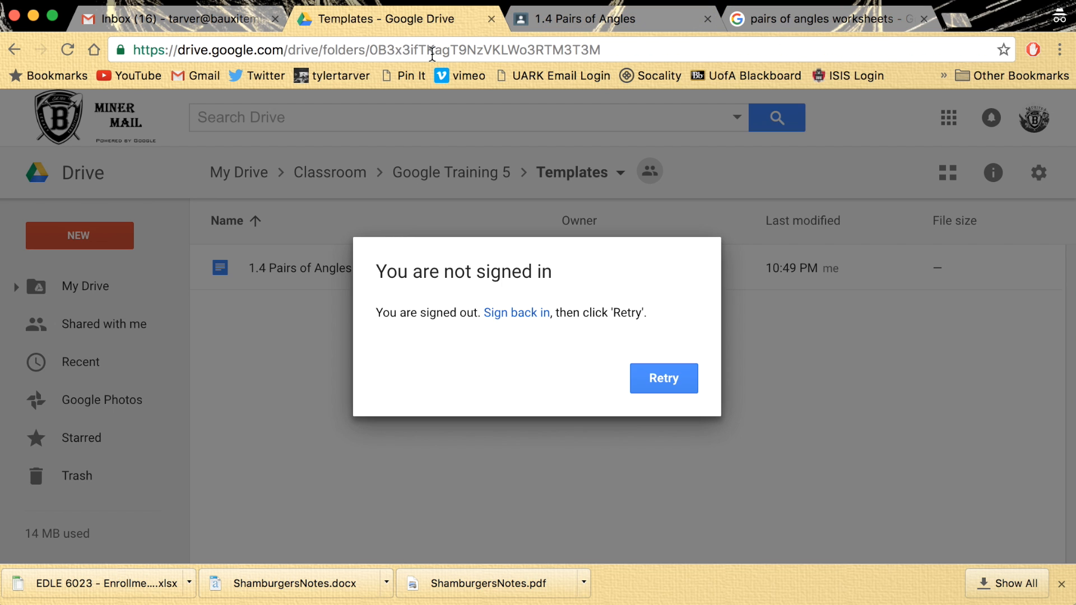
left_click(655, 373)
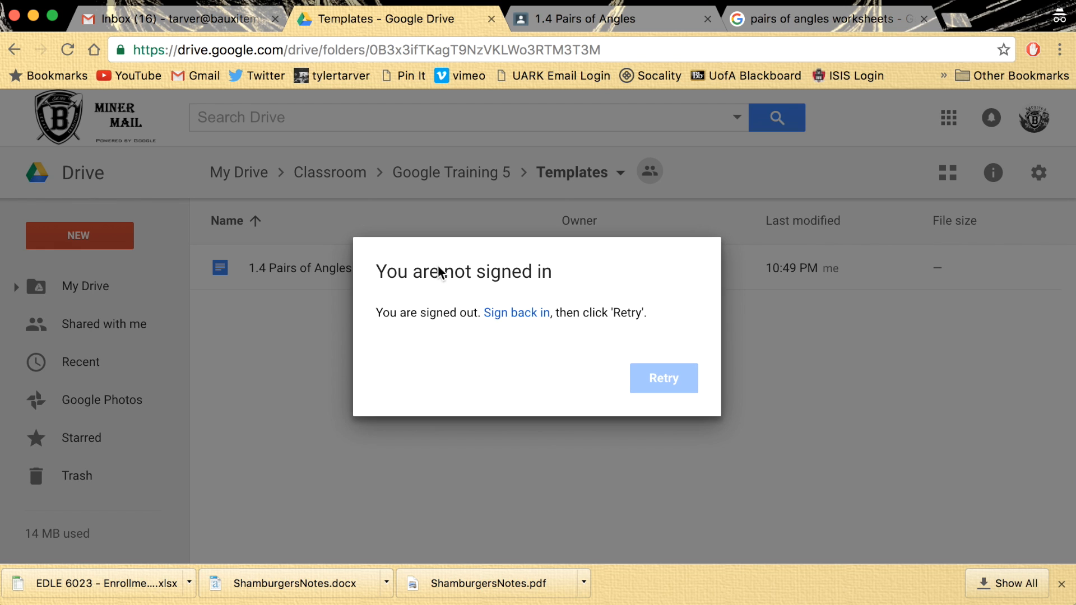